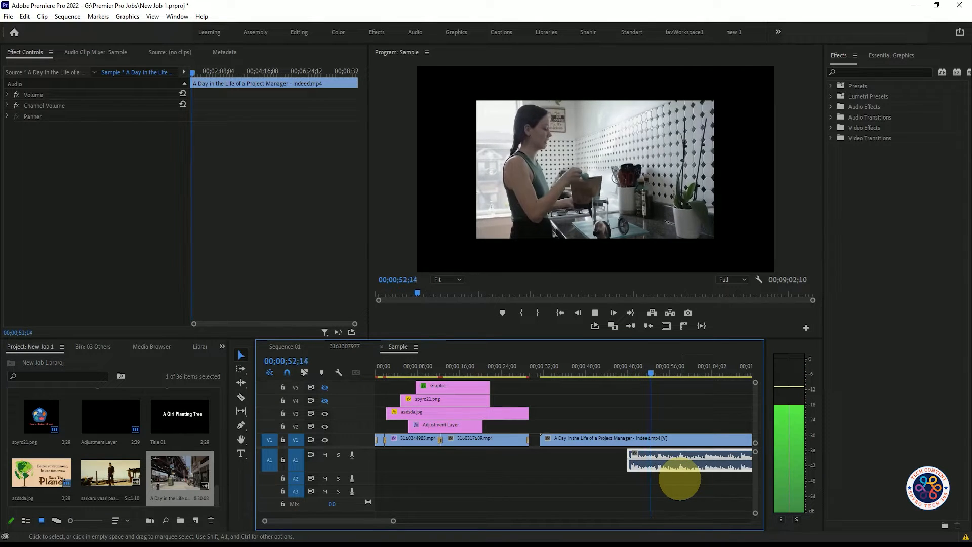
# - Move the "A Day in the Life of a Project Manager" clip on V1 to start at about 00;00;47;29
pyautogui.press('space')
pyautogui.moveTo(653, 374); pyautogui.dragTo(633, 377)
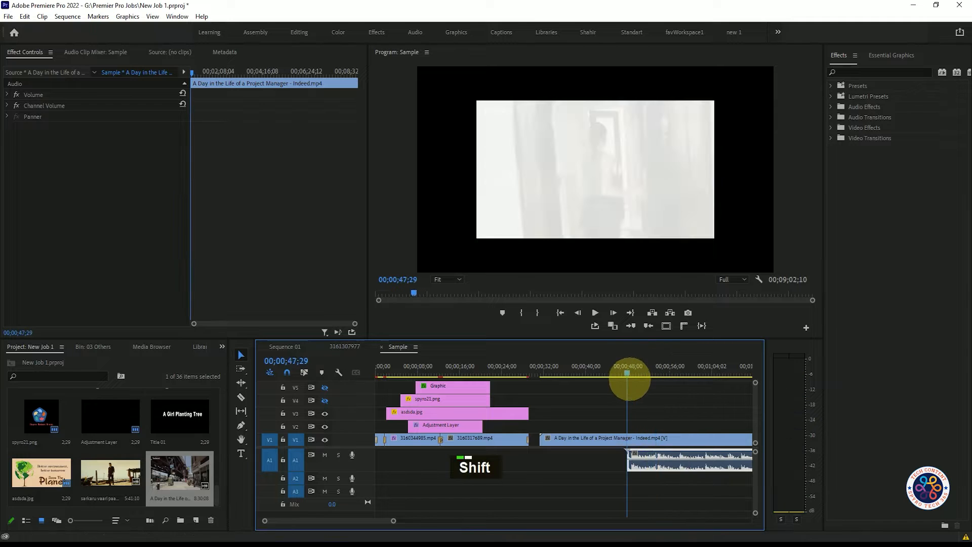
pyautogui.moveTo(540, 439); pyautogui.dragTo(627, 439)
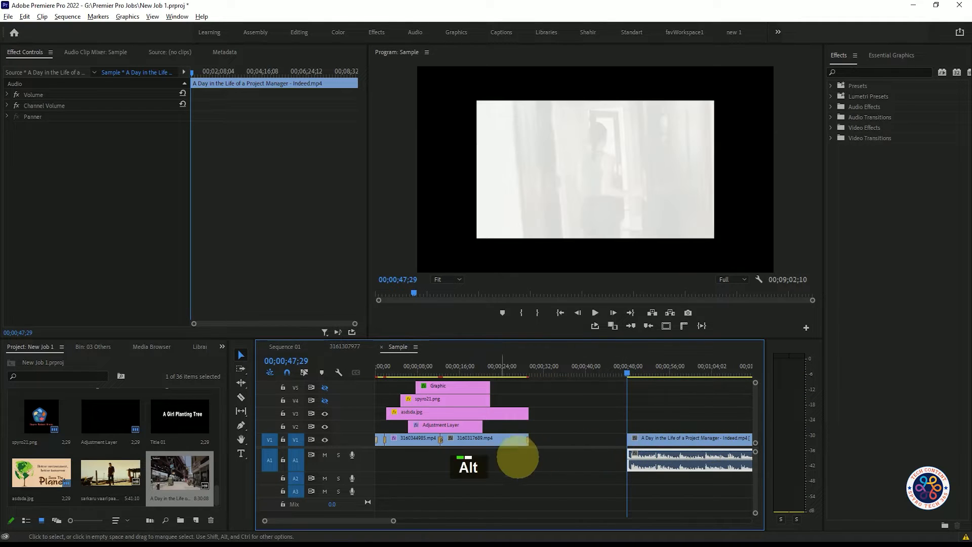
# - Apply Scale to Frame Size to the "A Day in the Life of a Project Manager" clip
pyautogui.scroll(-5, 532, 457)
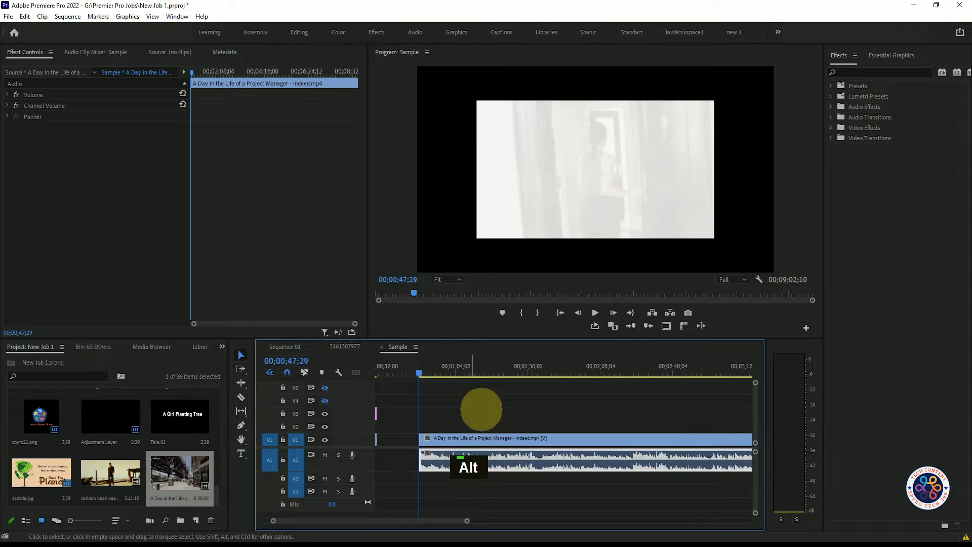
pyautogui.moveTo(421, 372); pyautogui.dragTo(438, 373)
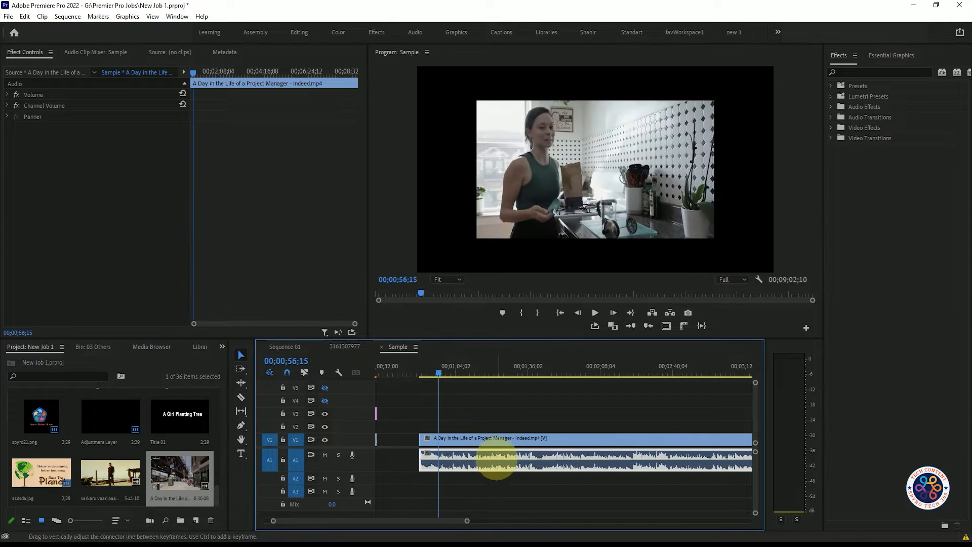
pyautogui.click(495, 439)
pyautogui.rightClick(495, 439)
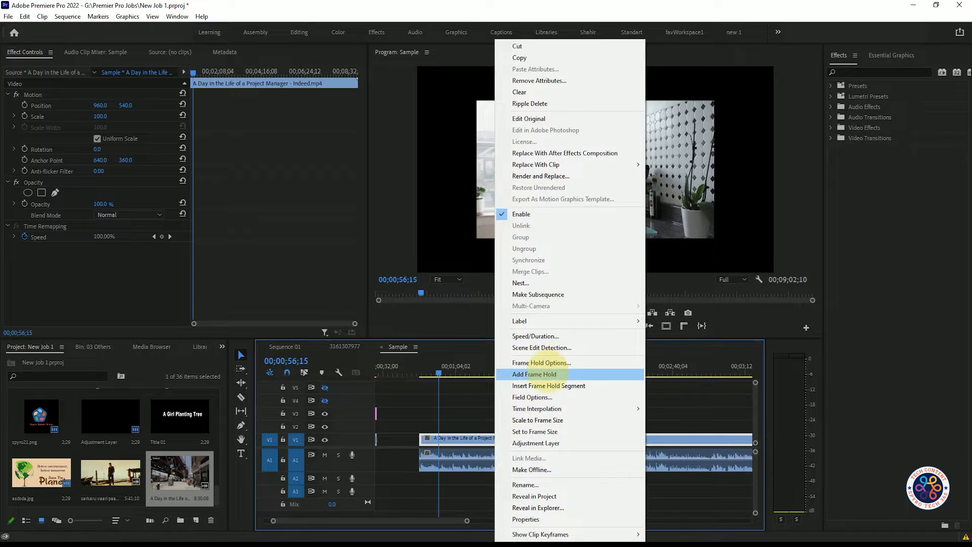
pyautogui.click(537, 419)
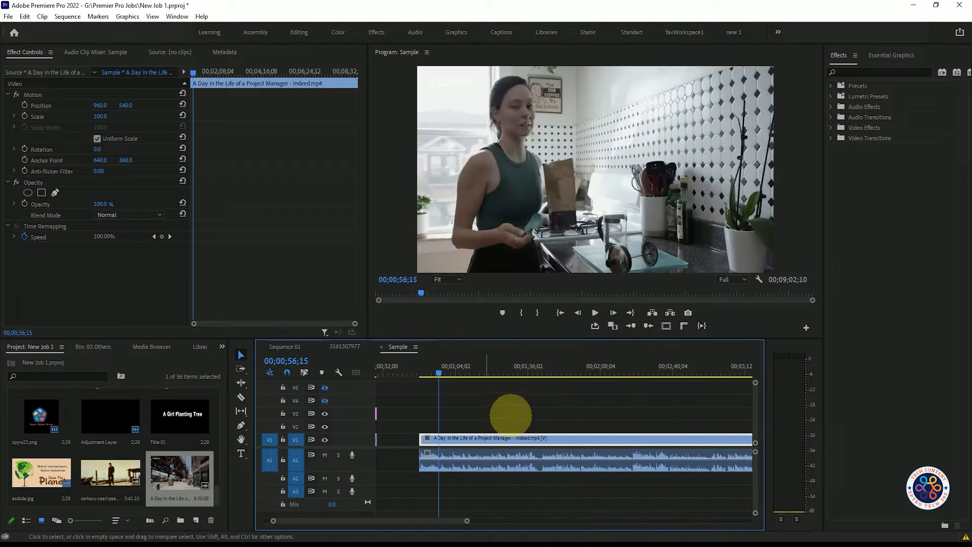
# - Play back the start of the scaled clip to review it
pyautogui.moveTo(436, 373); pyautogui.dragTo(418, 369)
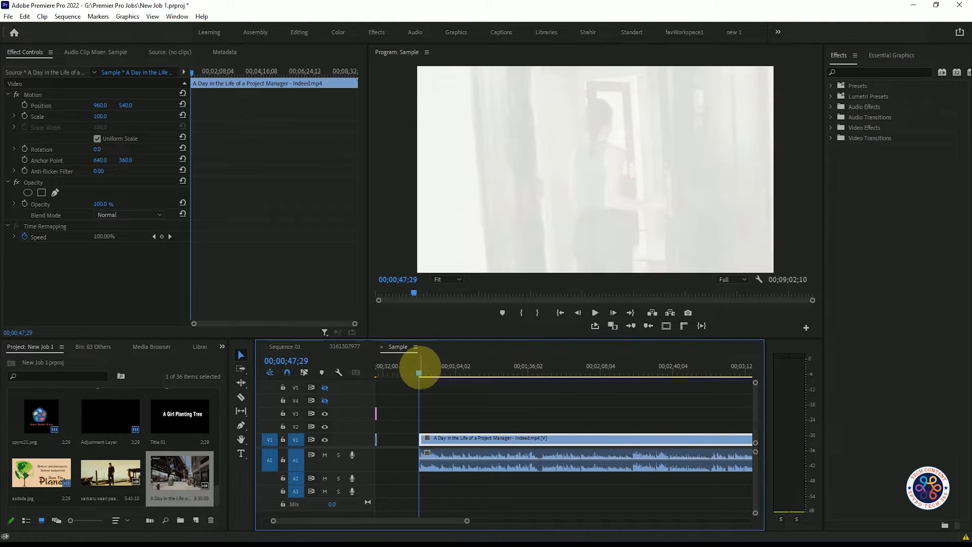
pyautogui.press('space')
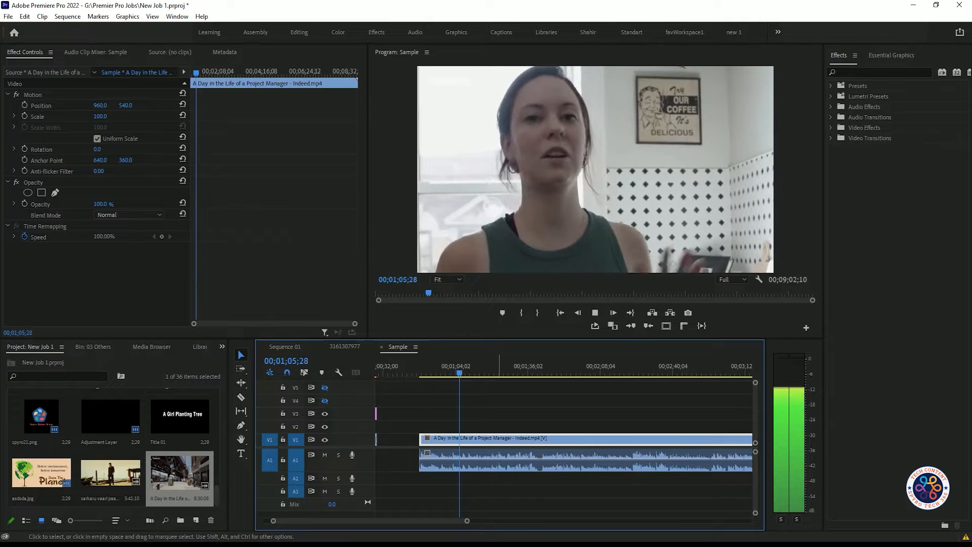
pyautogui.press('space')
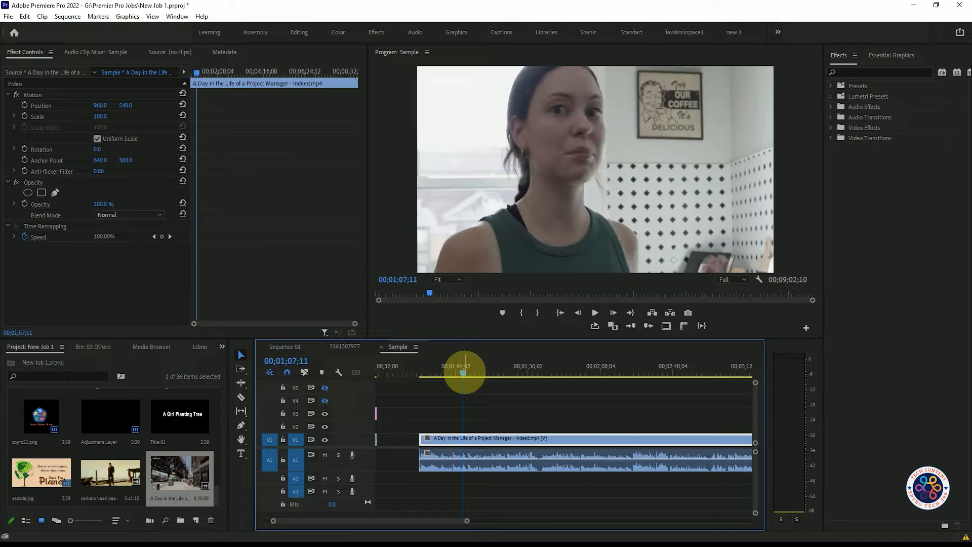
# - Create a new Subtitle caption track and add a caption segment at about 00;00;49;10
pyautogui.moveTo(462, 374); pyautogui.dragTo(424, 381)
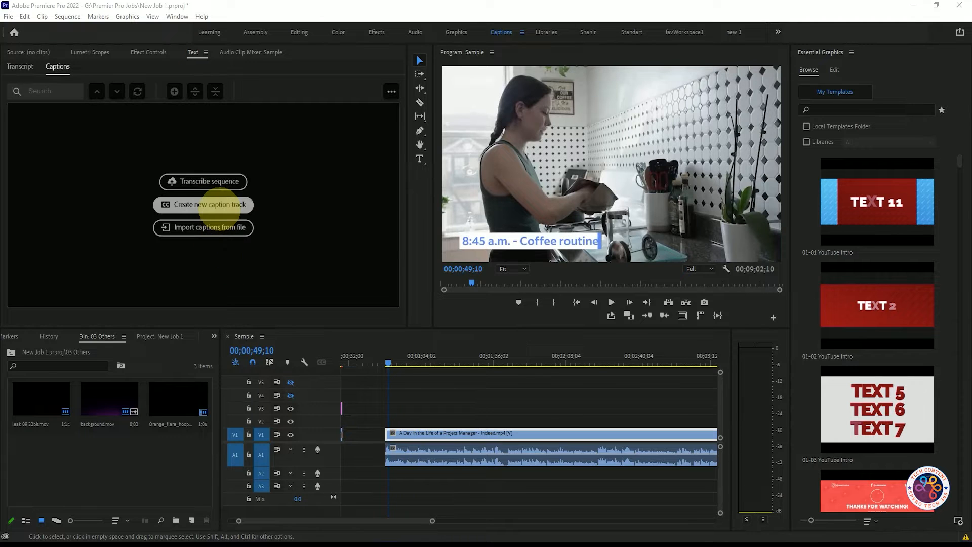
pyautogui.click(218, 208)
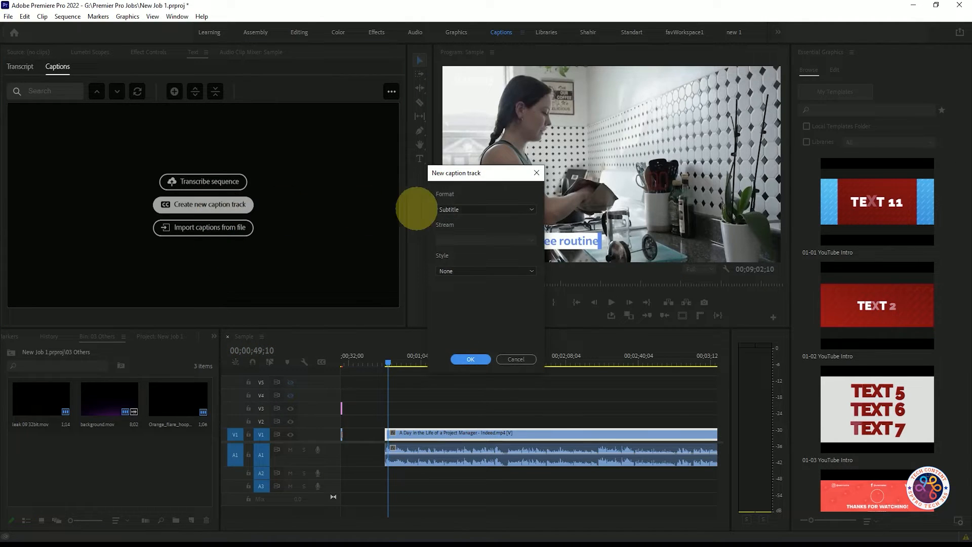
pyautogui.click(469, 359)
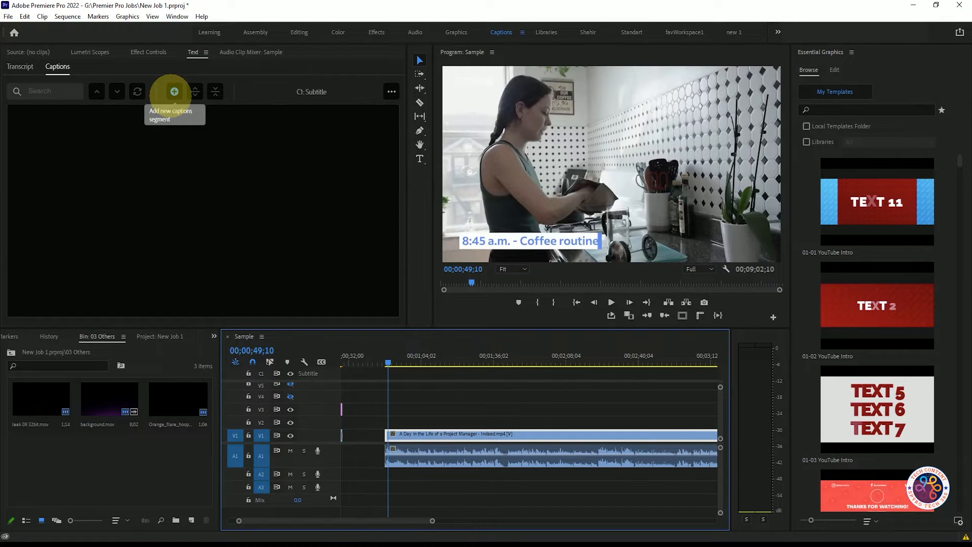
pyautogui.click(174, 92)
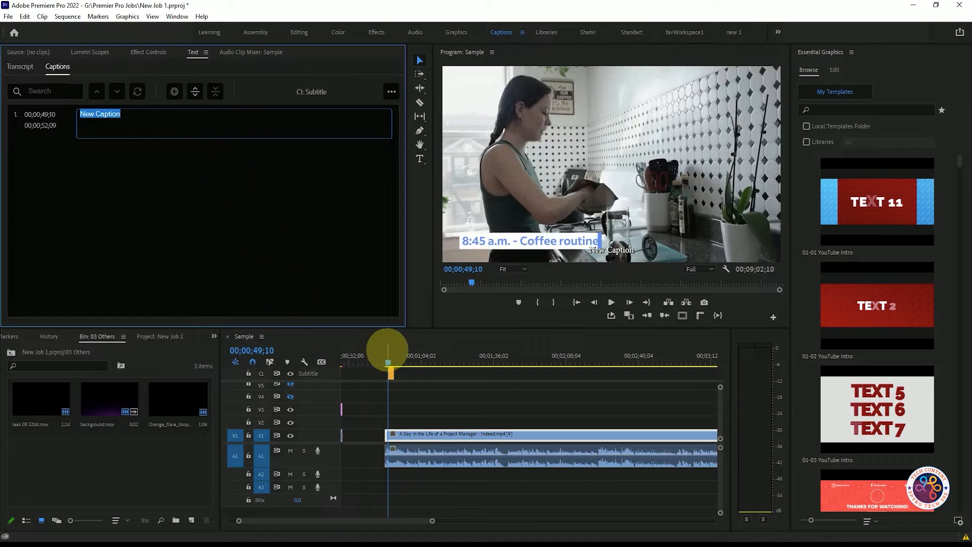
# - Play the sequence from just before the caption to preview it
pyautogui.click(385, 361)
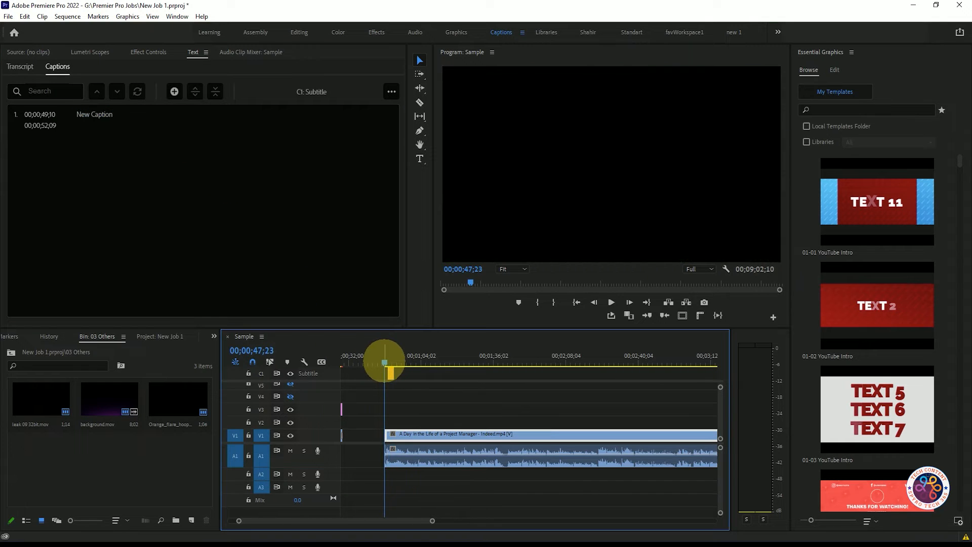
pyautogui.press('space')
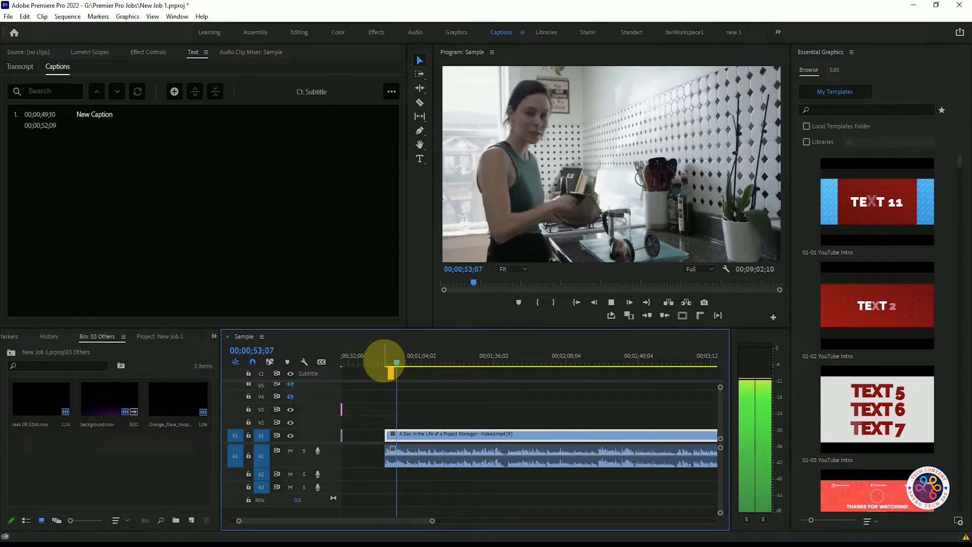
pyautogui.press('space')
# - Replace the caption's placeholder text with "Project Manager"
pyautogui.doubleClick(104, 115)
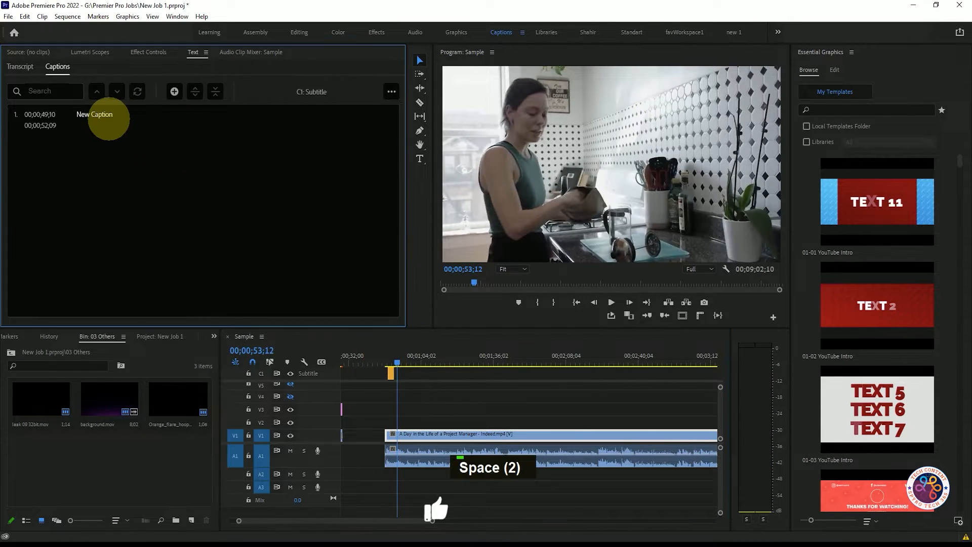
pyautogui.doubleClick(85, 119)
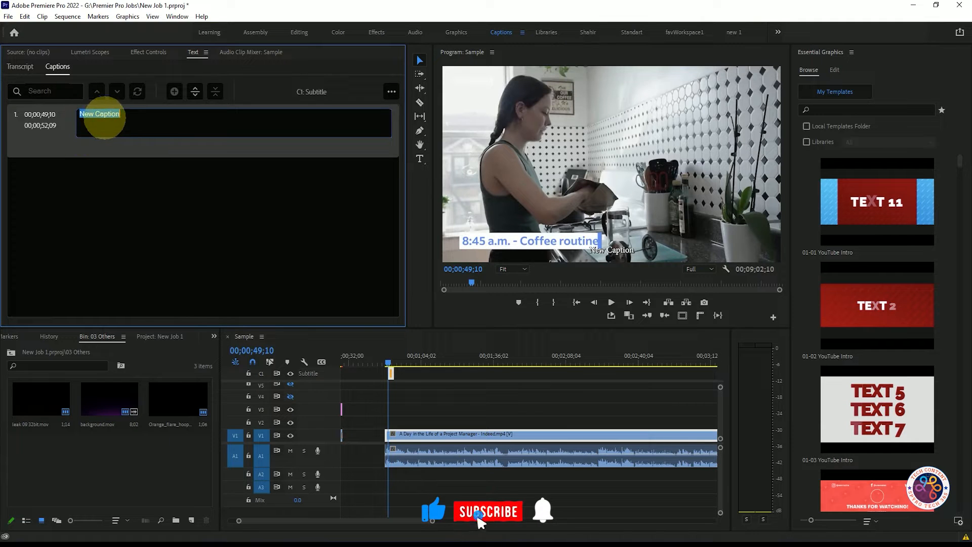
pyautogui.press('BackSpace')
pyautogui.press('BackSpace')
pyautogui.write('Projec')
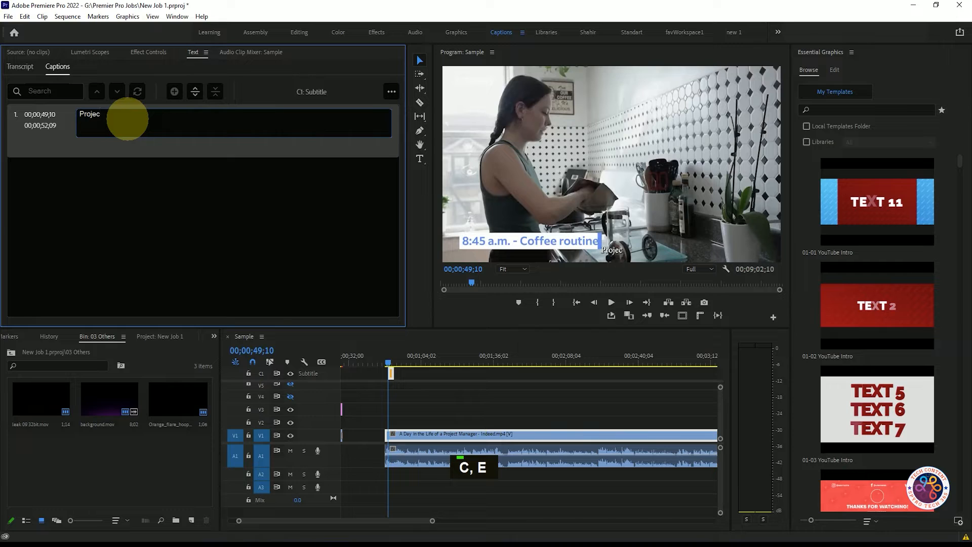
pyautogui.write('t Mana')
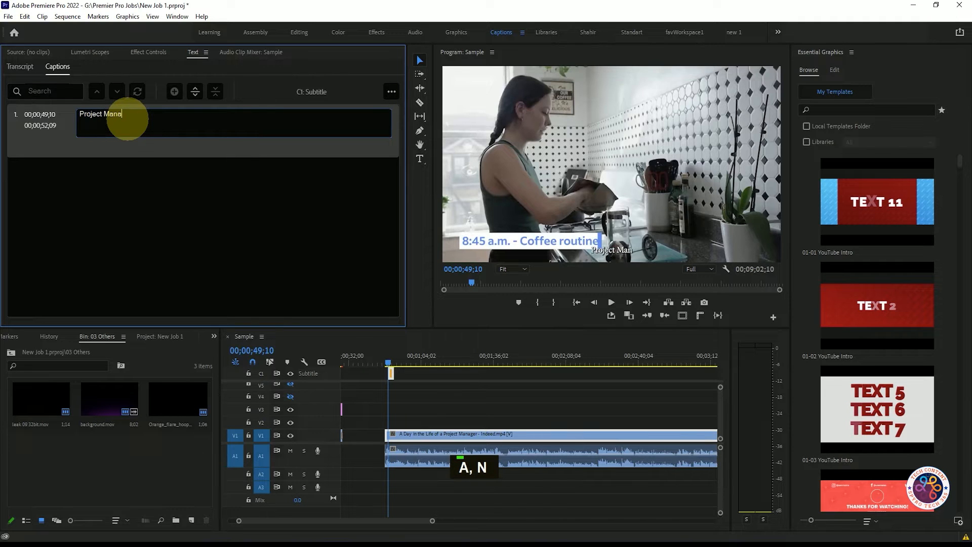
pyautogui.write('ger')
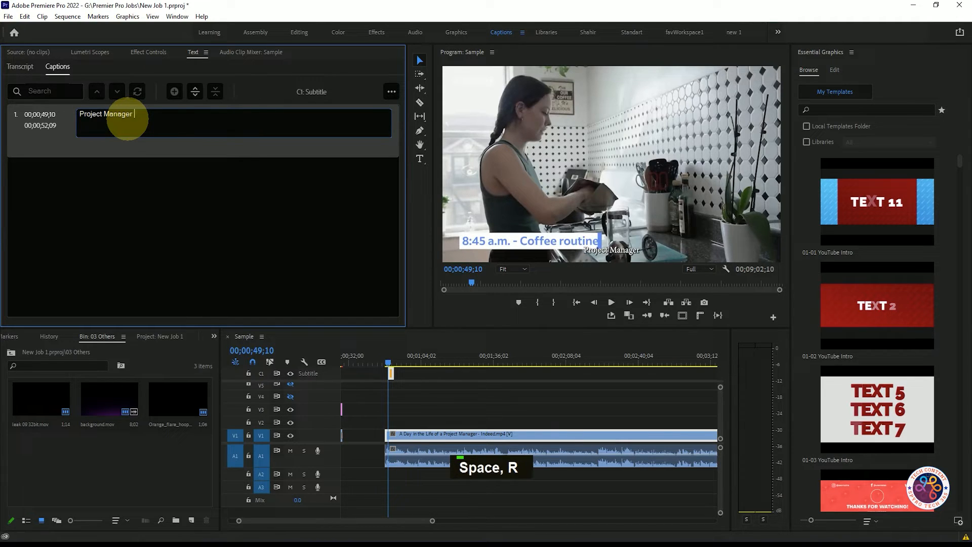
# - Edit the caption text to read "So, Project Manager is really focused on"
pyautogui.click(94, 117)
pyautogui.write('So, ')
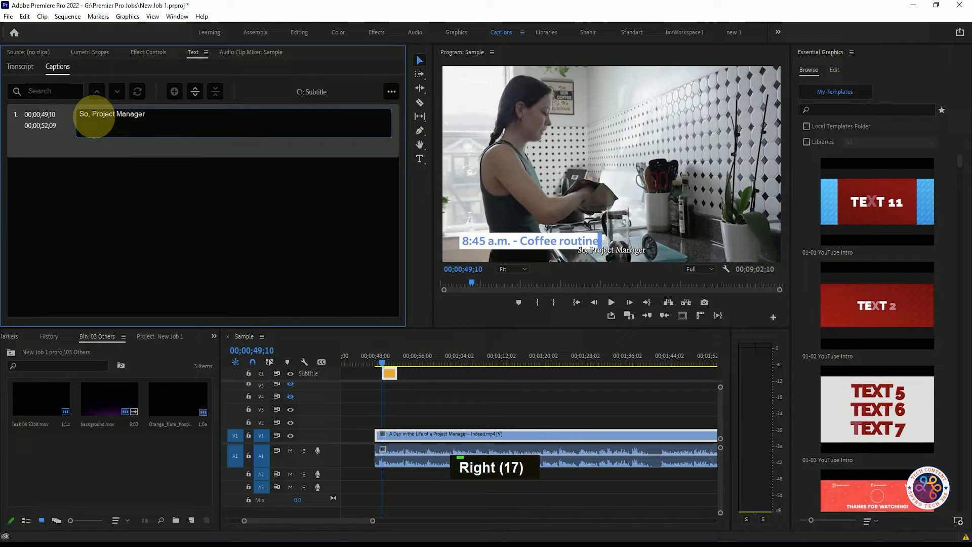
pyautogui.write('is real')
pyautogui.write('y')
pyautogui.press('BackSpace')
pyautogui.press('BackSpace')
pyautogui.write('ly ')
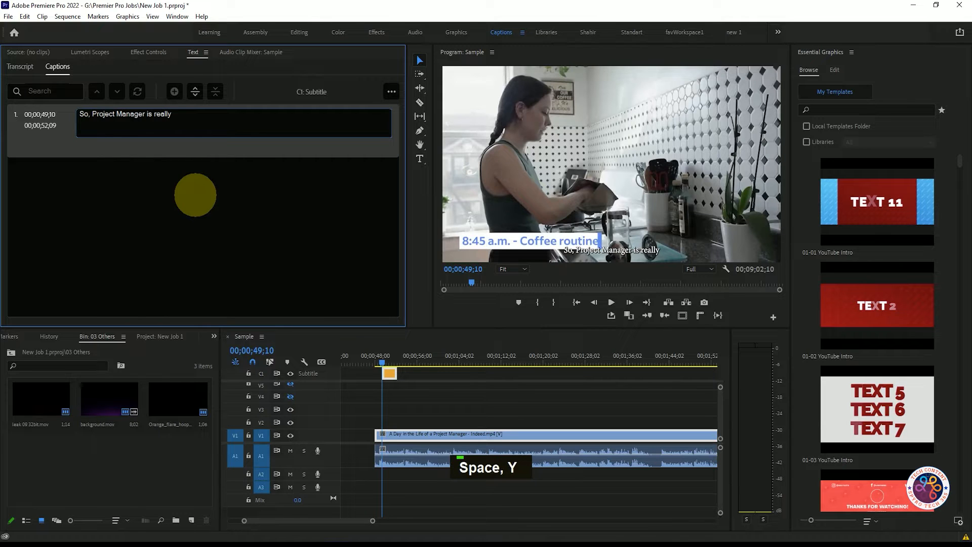
pyautogui.write('fuc')
pyautogui.press('BackSpace')
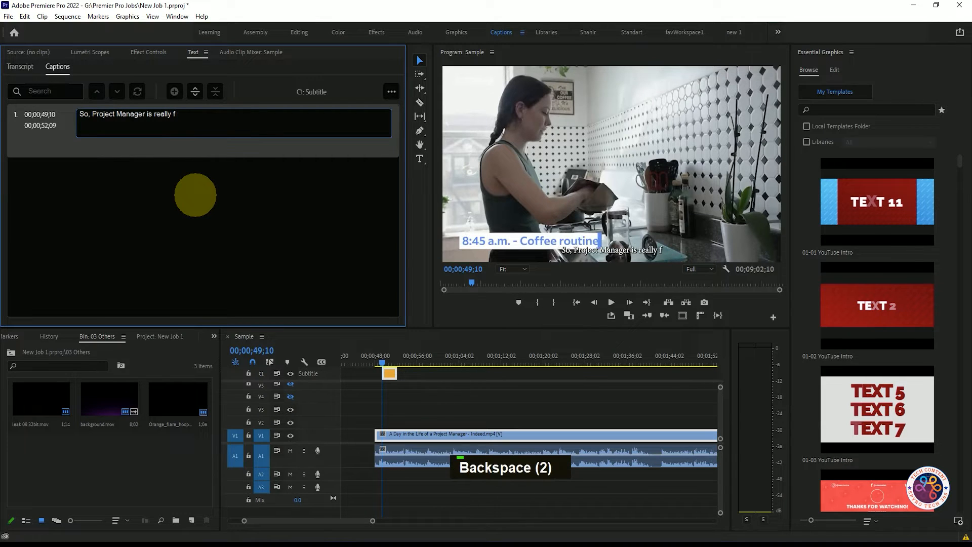
pyautogui.write('ocused on')
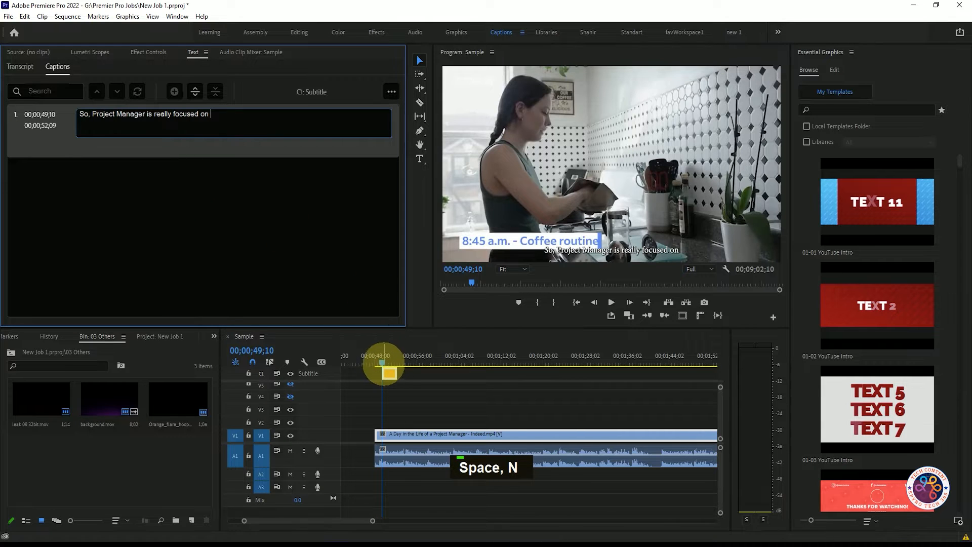
# - Play back the caption section against the video to check the wording
pyautogui.click(378, 362)
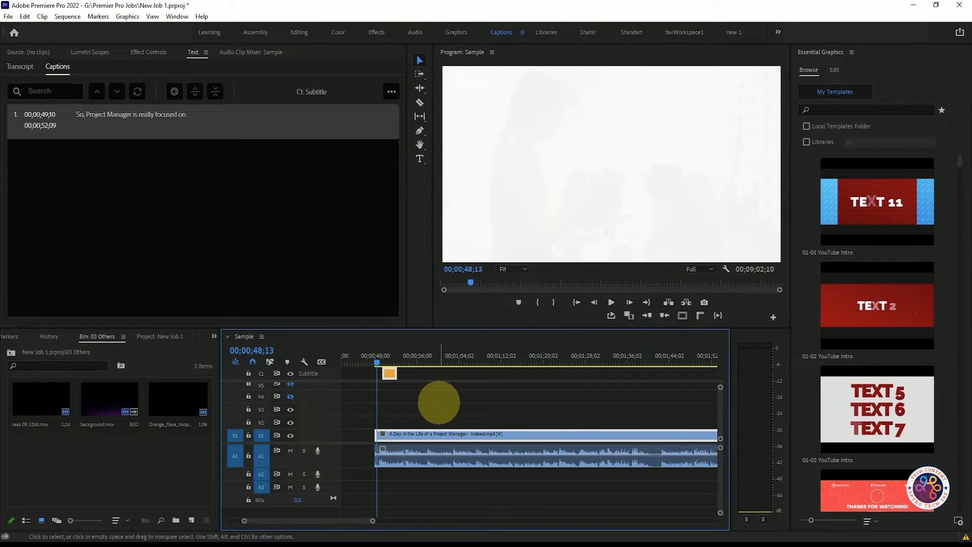
pyautogui.press('space')
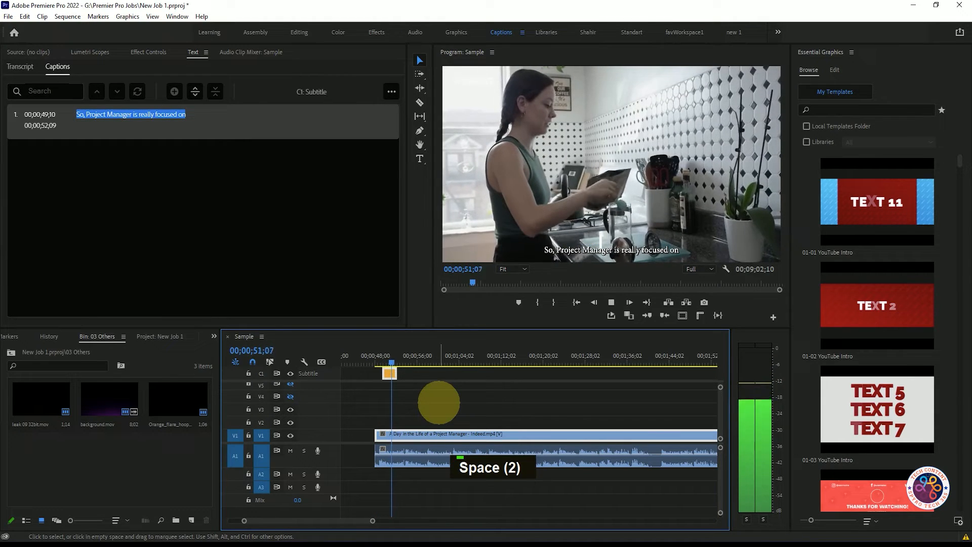
pyautogui.press('space')
# - Insert "just" before "focused on" in the caption text and replay the section
pyautogui.doubleClick(157, 123)
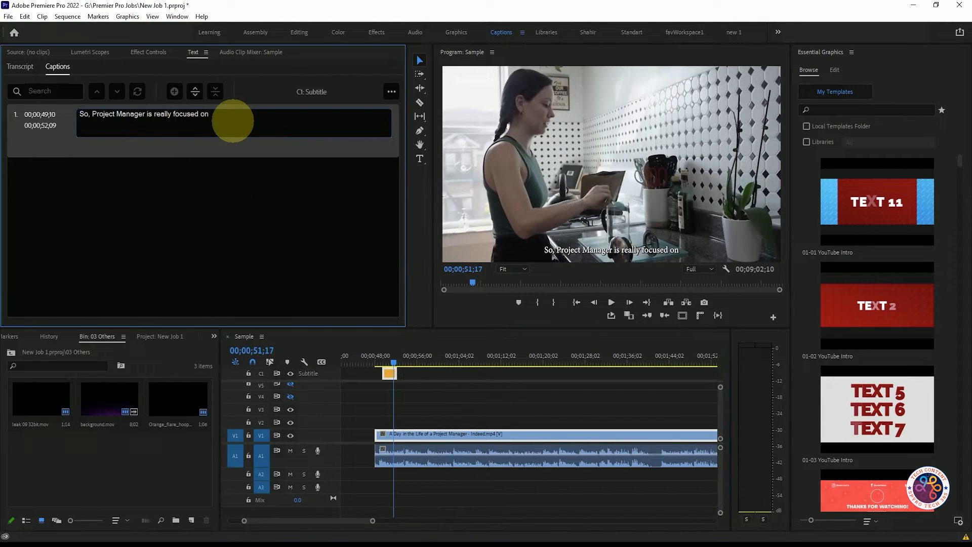
pyautogui.write('just')
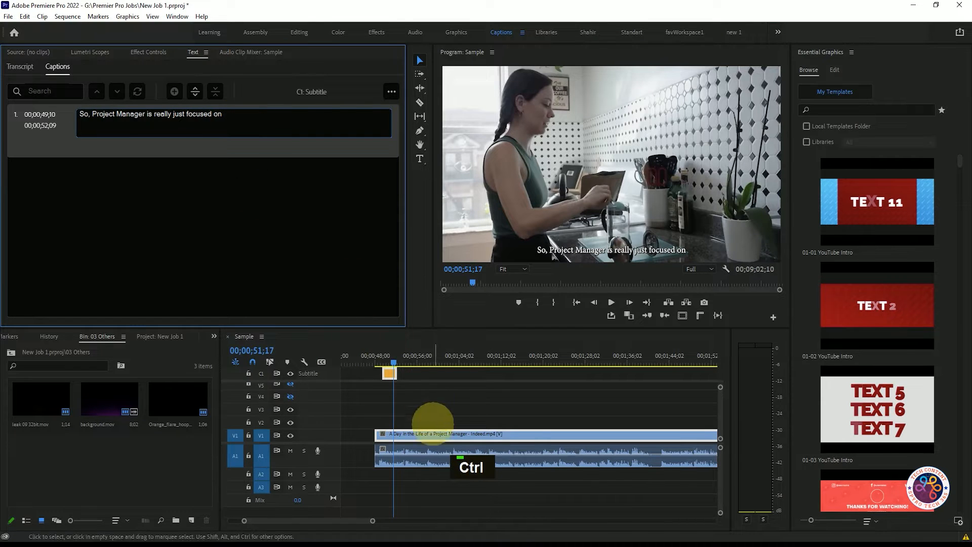
pyautogui.click(390, 357)
pyautogui.press('space')
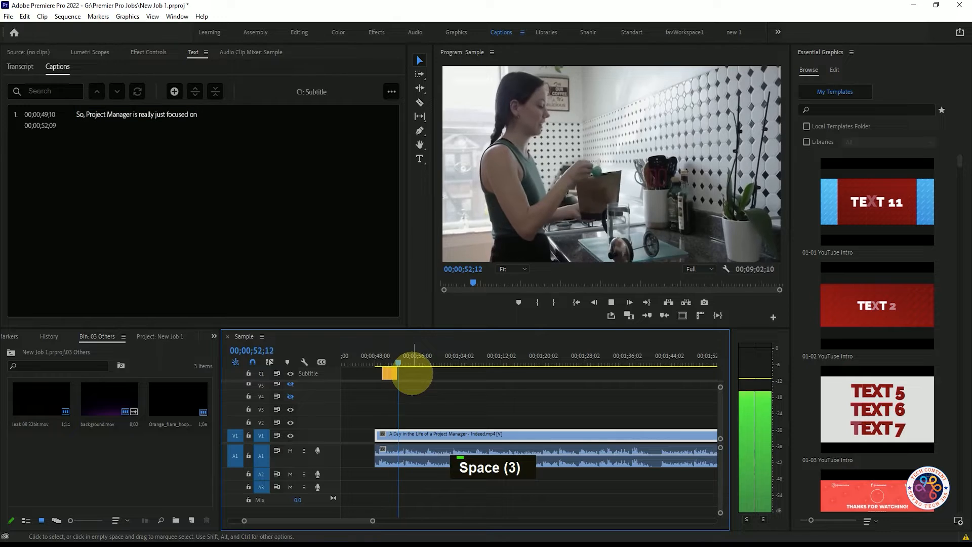
pyautogui.press('space')
# - Complete the caption with "the product lifecycle" on a second line after "focused on"
pyautogui.click(174, 113)
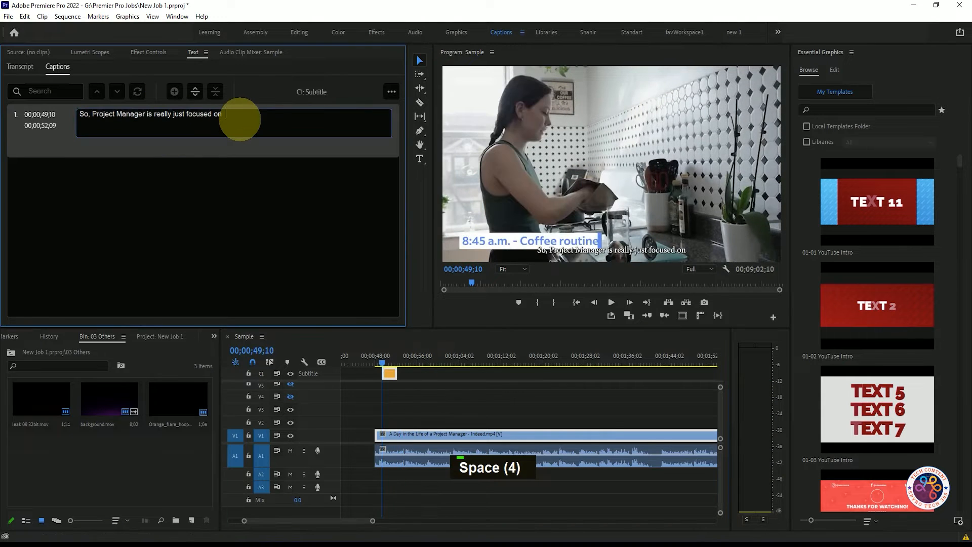
pyautogui.write('the ')
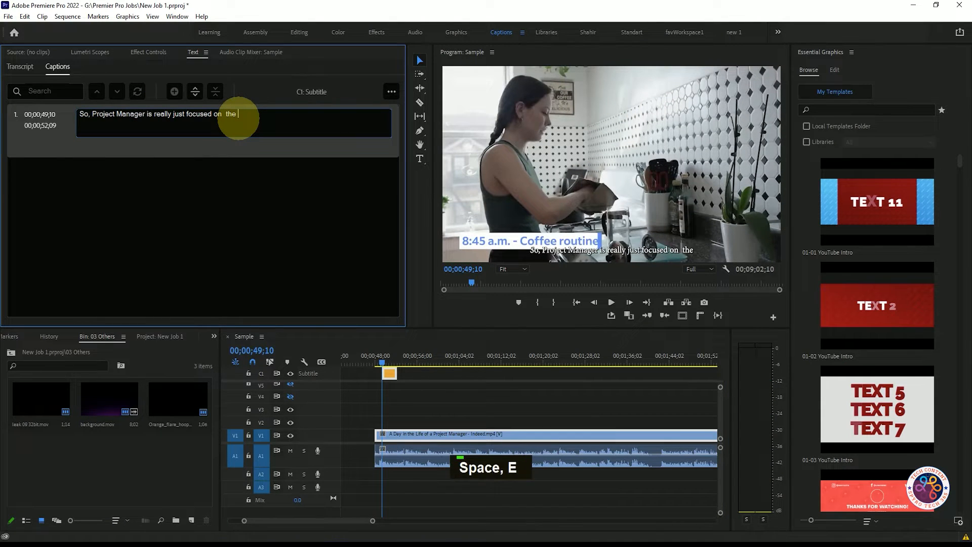
pyautogui.write('product lif')
pyautogui.press('BackSpace')
pyautogui.write('cycle')
pyautogui.click(226, 114)
pyautogui.press('Return')
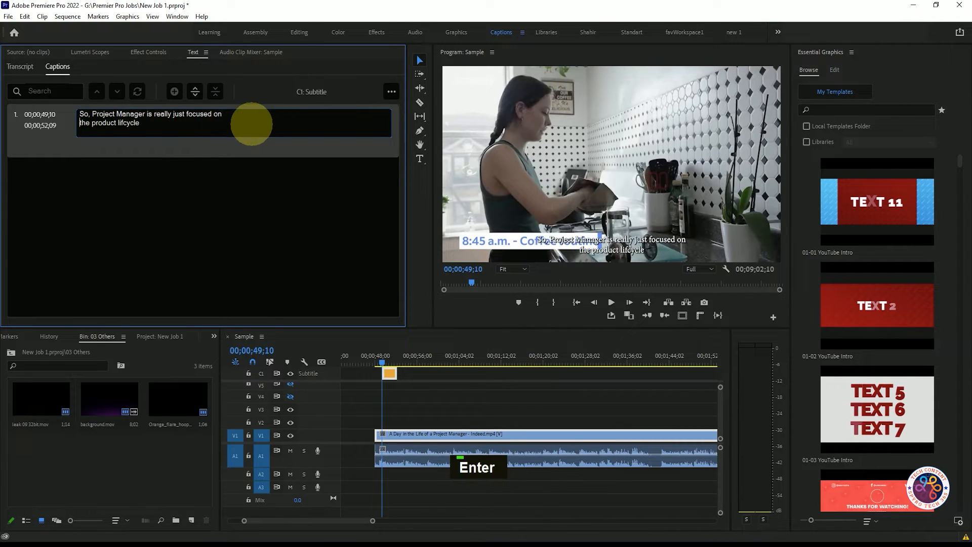
# - Play back the caption section from its start to review the finished subtitle
pyautogui.moveTo(379, 363); pyautogui.dragTo(382, 364)
pyautogui.press('space')
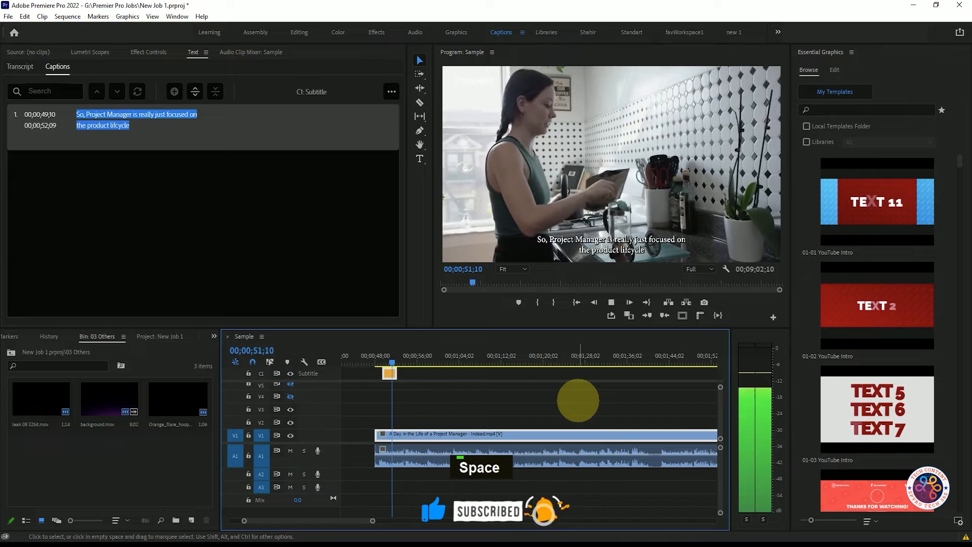
pyautogui.press('space')
pyautogui.click(386, 361)
pyautogui.click(381, 360)
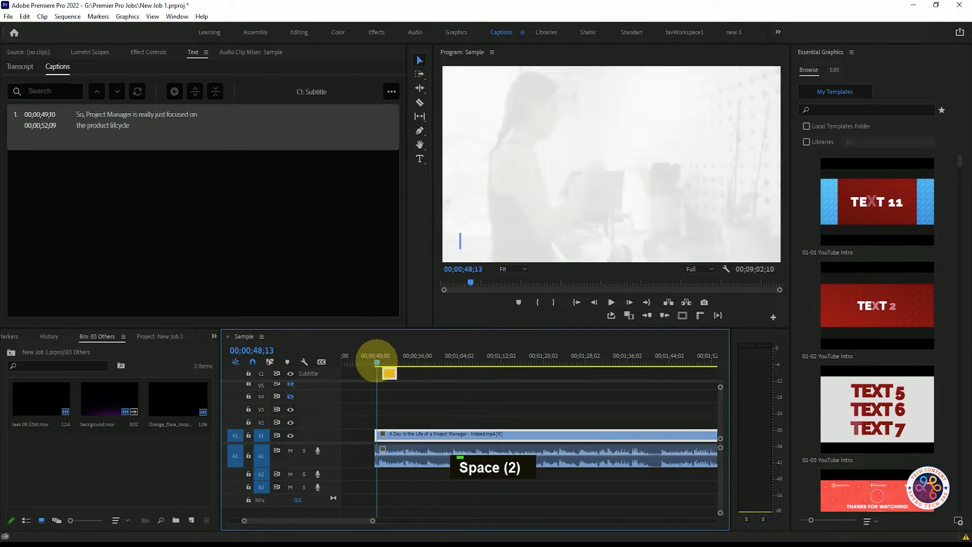
pyautogui.press('space')
pyautogui.press('space')
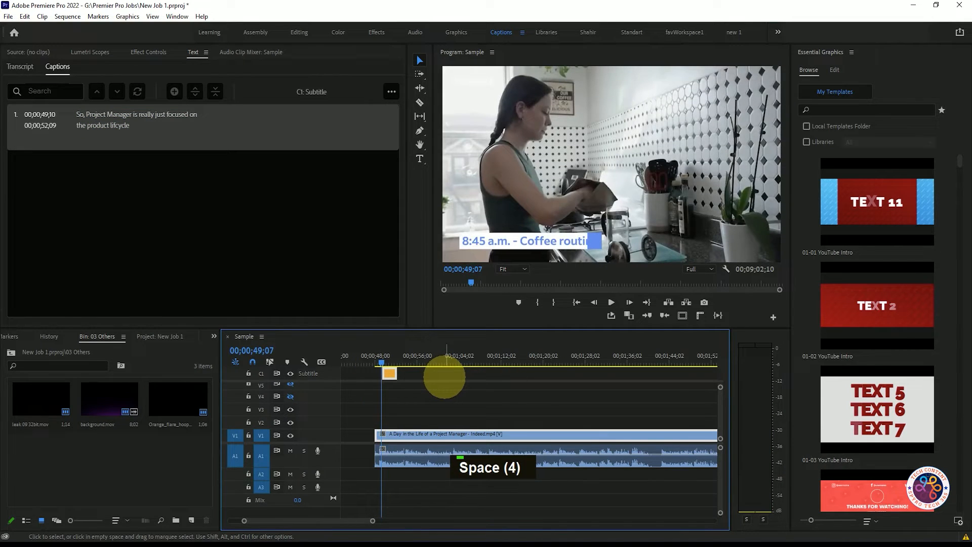
pyautogui.press('space')
pyautogui.press('space')
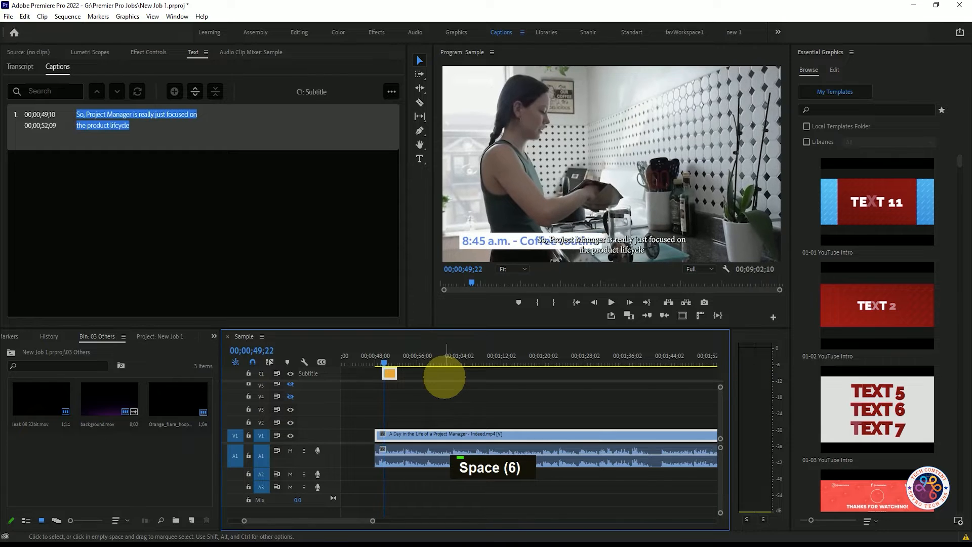
pyautogui.moveTo(389, 373); pyautogui.dragTo(392, 373)
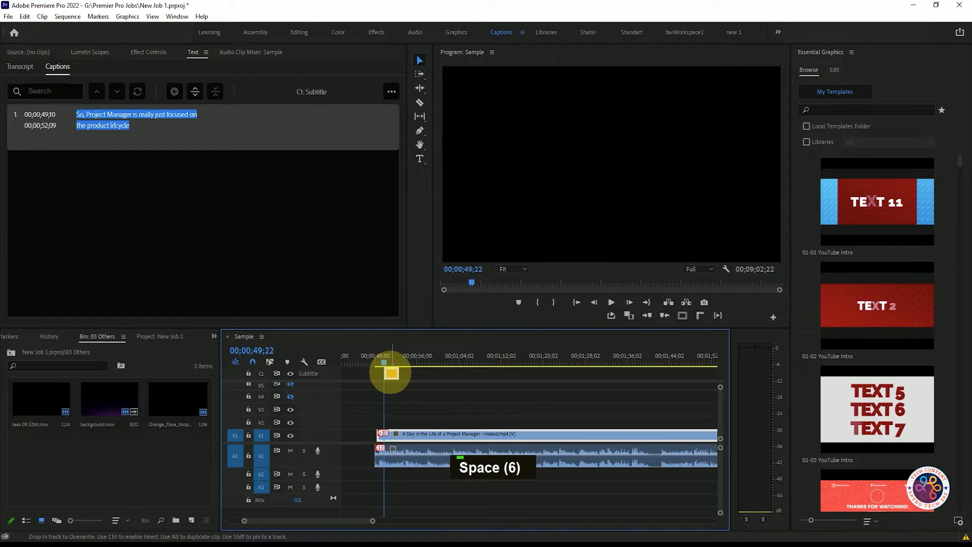
pyautogui.hotkey('ctrl', 'z')
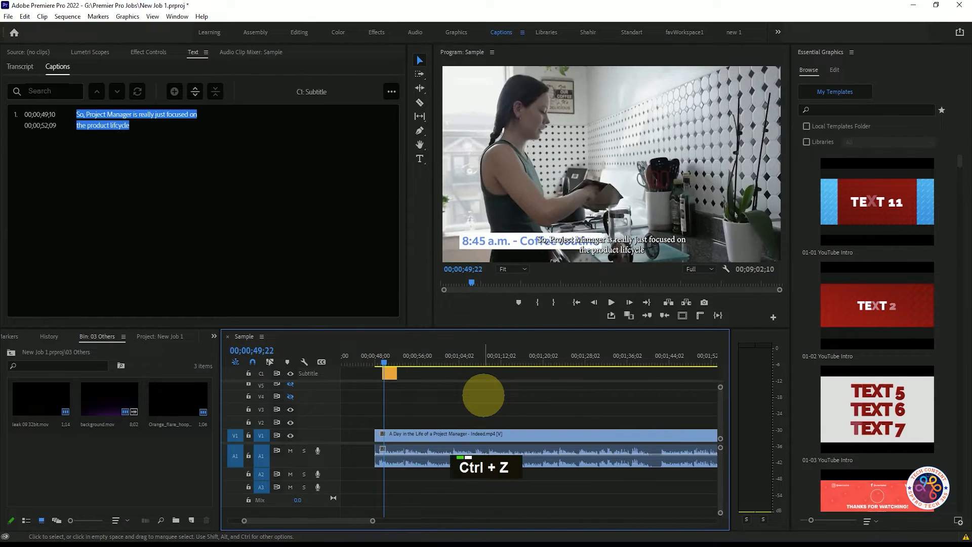
# - Nudge the first caption slightly later on the subtitle track so it starts at 00;00;49;22, and play it back
pyautogui.click(390, 373)
pyautogui.moveTo(389, 373); pyautogui.dragTo(391, 373)
pyautogui.press('space')
pyautogui.press('space')
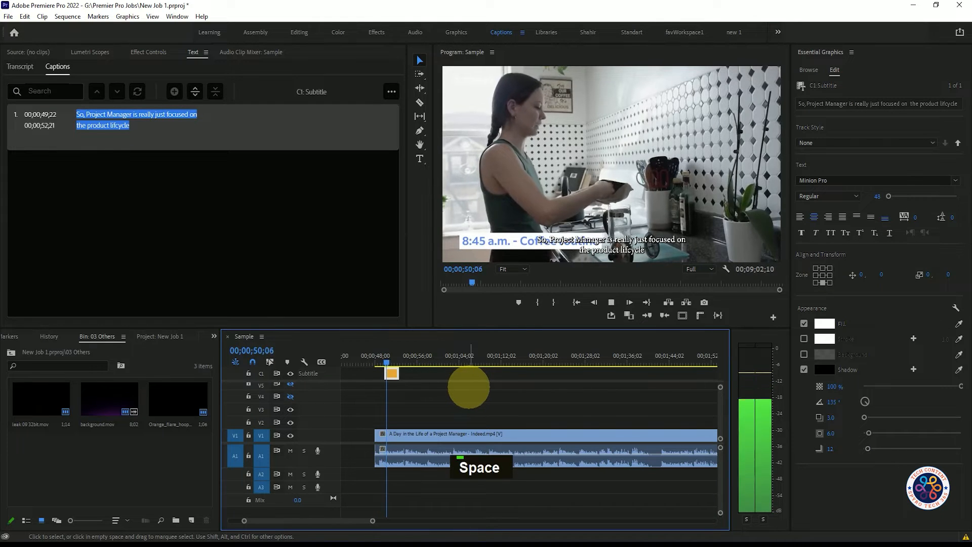
# - Play the caption section in the maximized program monitor to review the subtitle against the video
pyautogui.click(383, 357)
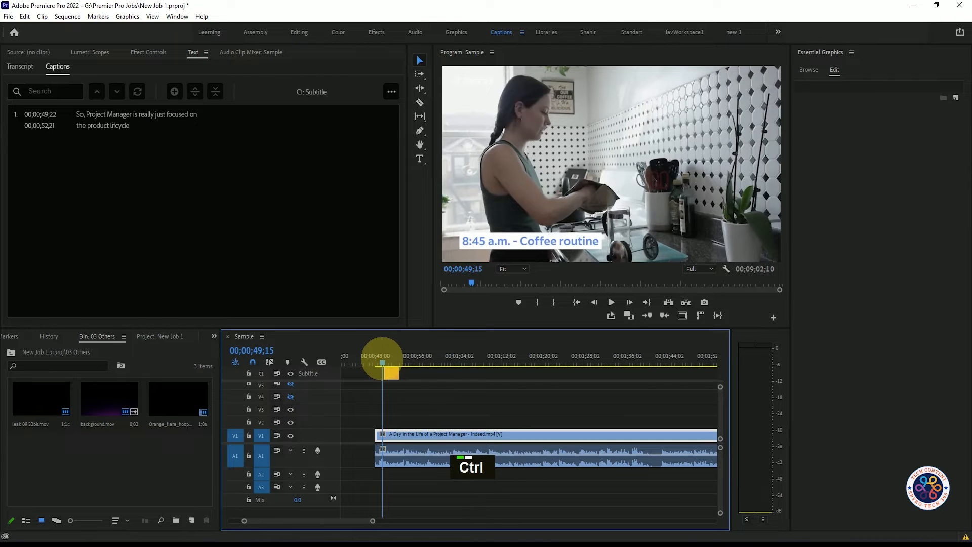
pyautogui.click(375, 356)
pyautogui.hotkey('ctrl', '`')
pyautogui.press('space')
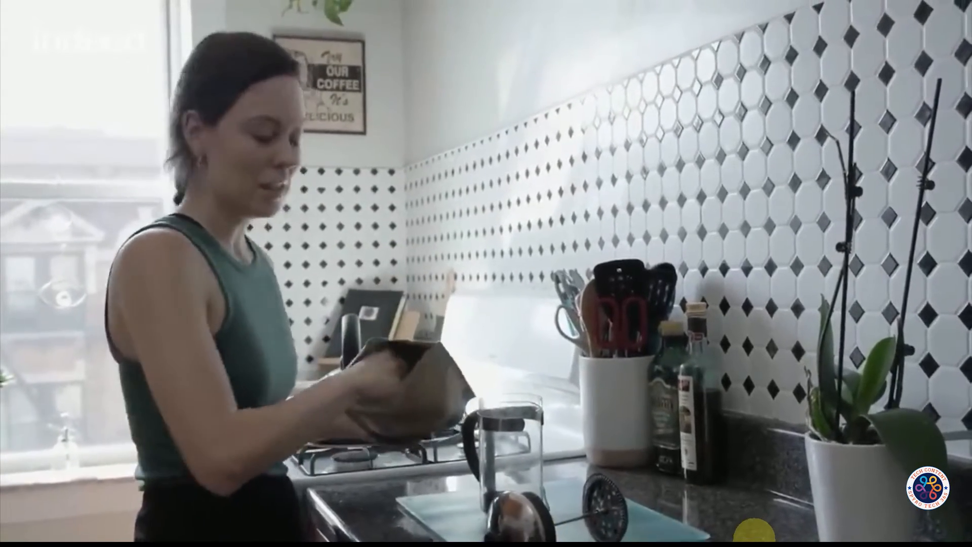
pyautogui.press('Escape')
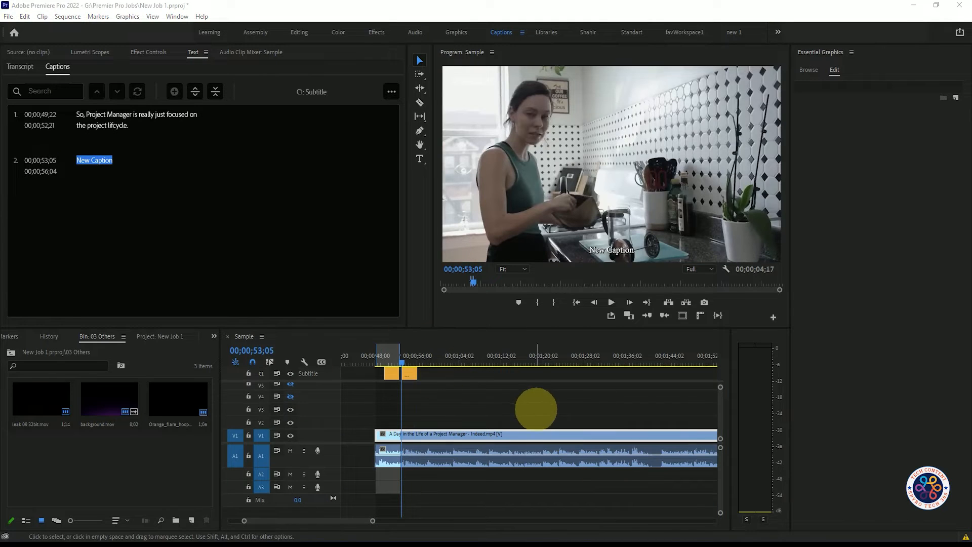
# - Select the first caption's text and change its fill colour to a green shade in the Color Picker
pyautogui.click(138, 123)
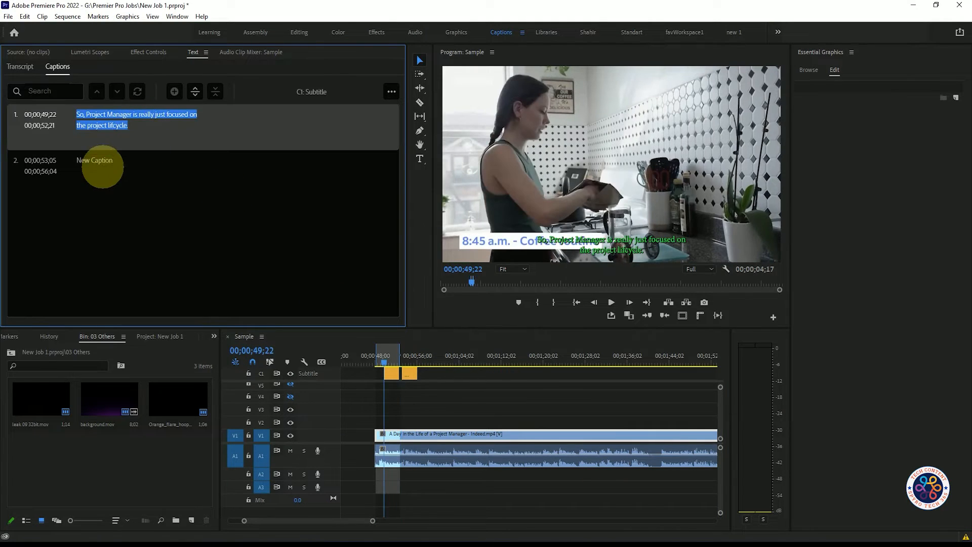
pyautogui.click(104, 162)
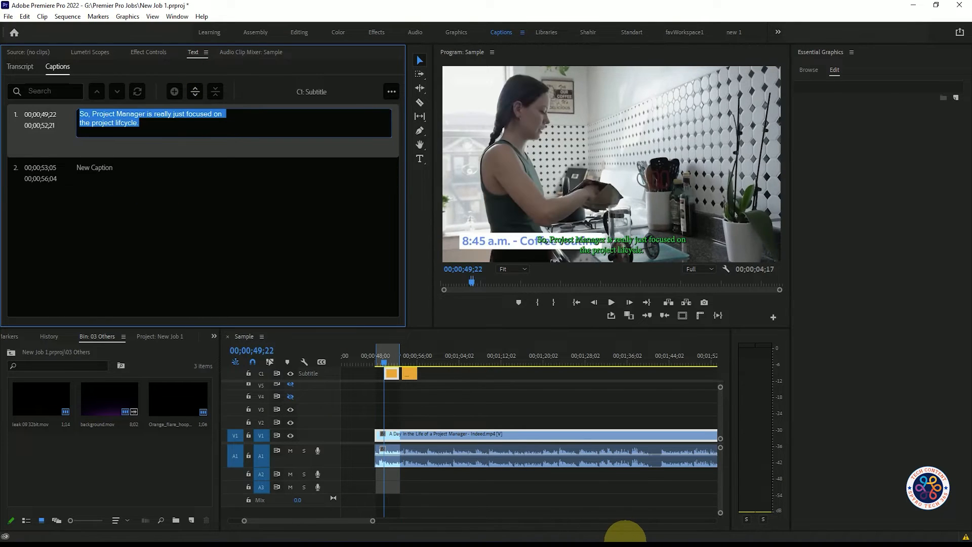
pyautogui.click(625, 533)
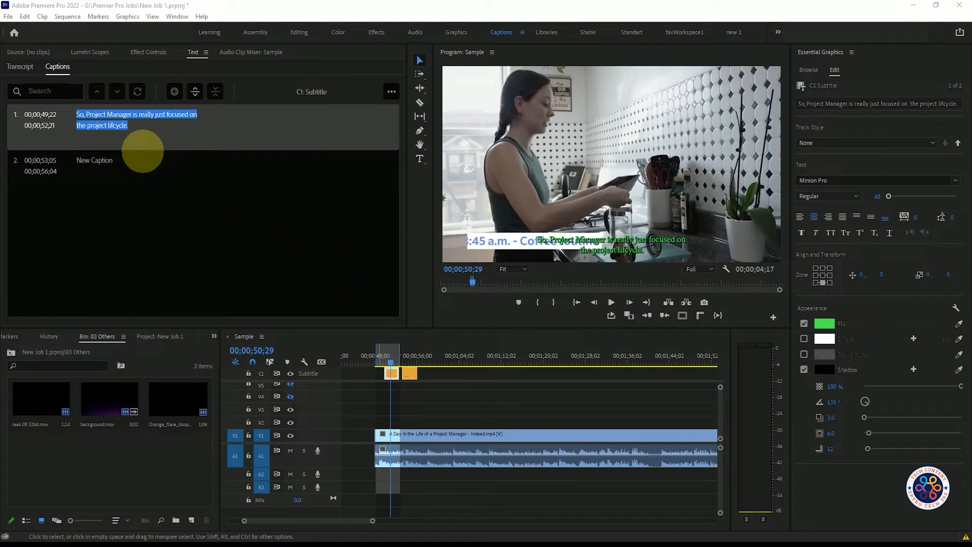
pyautogui.click(159, 120)
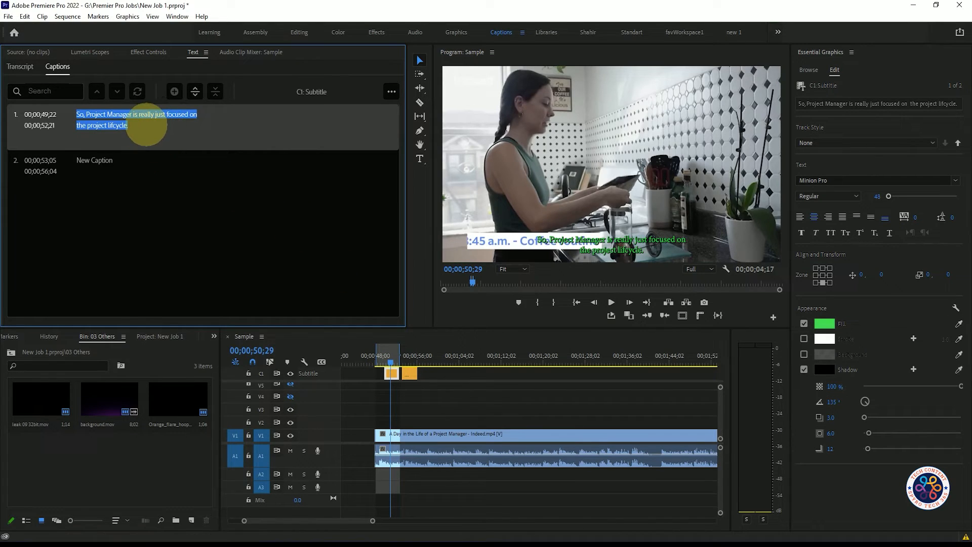
pyautogui.click(117, 122)
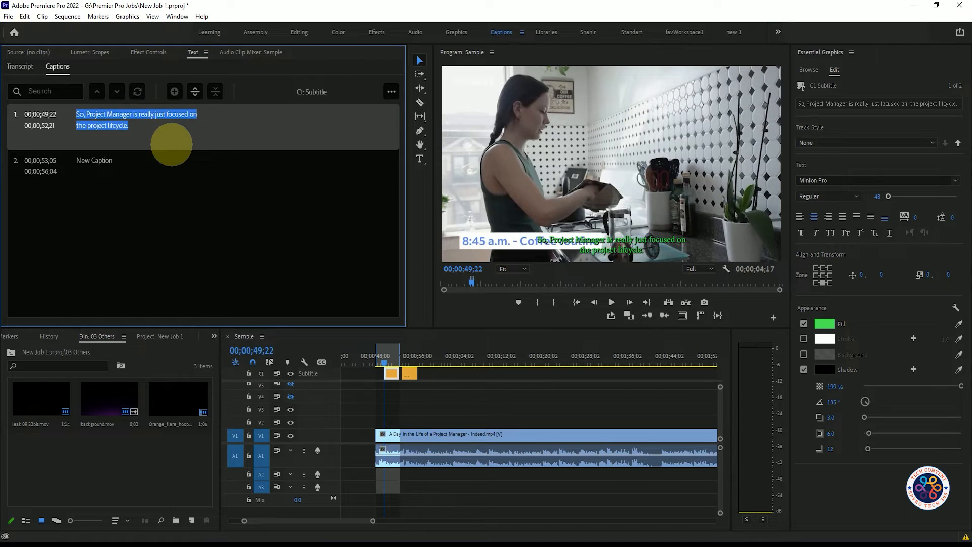
pyautogui.doubleClick(127, 127)
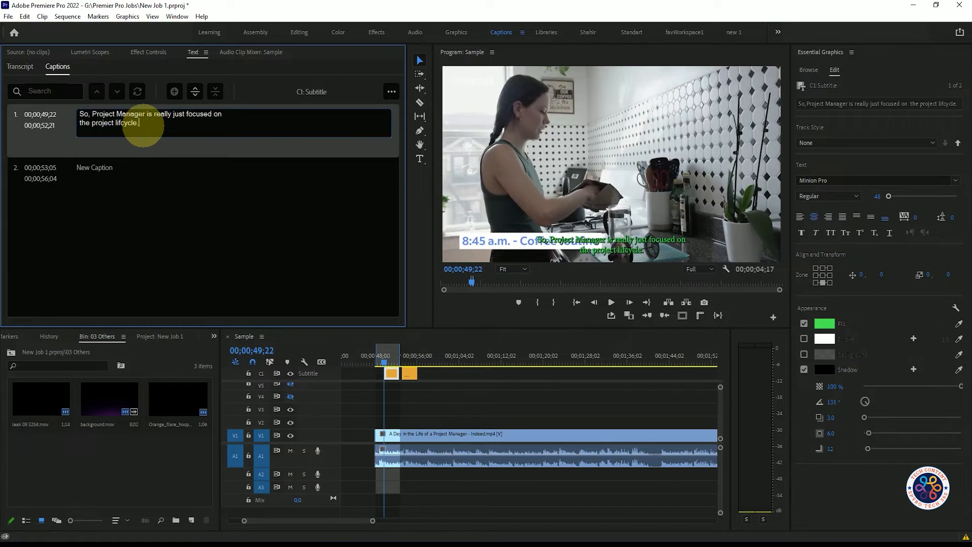
pyautogui.moveTo(142, 126); pyautogui.dragTo(76, 113)
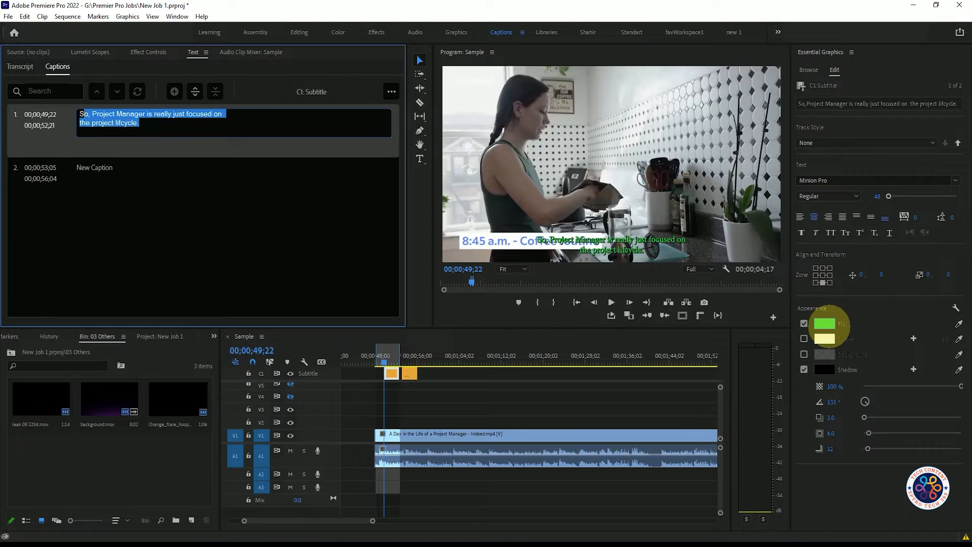
pyautogui.click(825, 324)
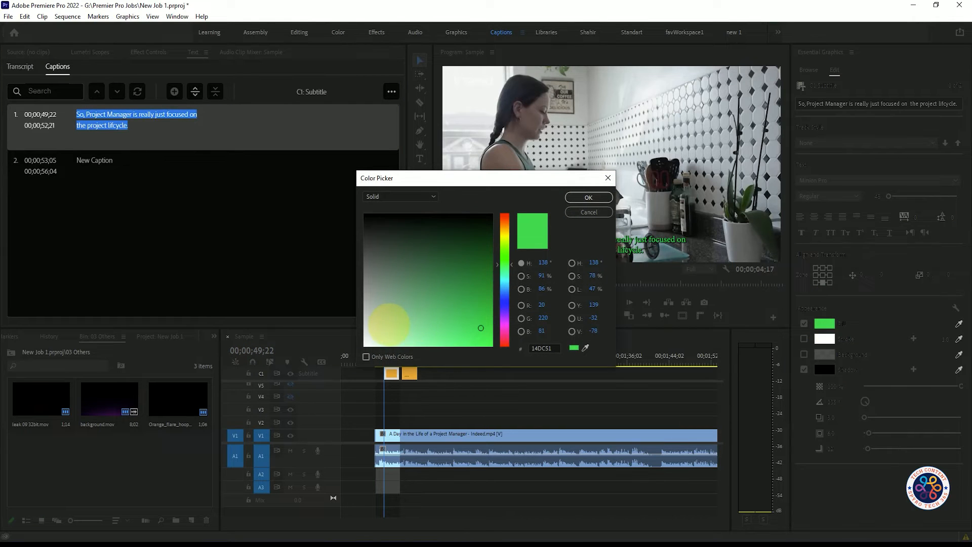
pyautogui.click(590, 197)
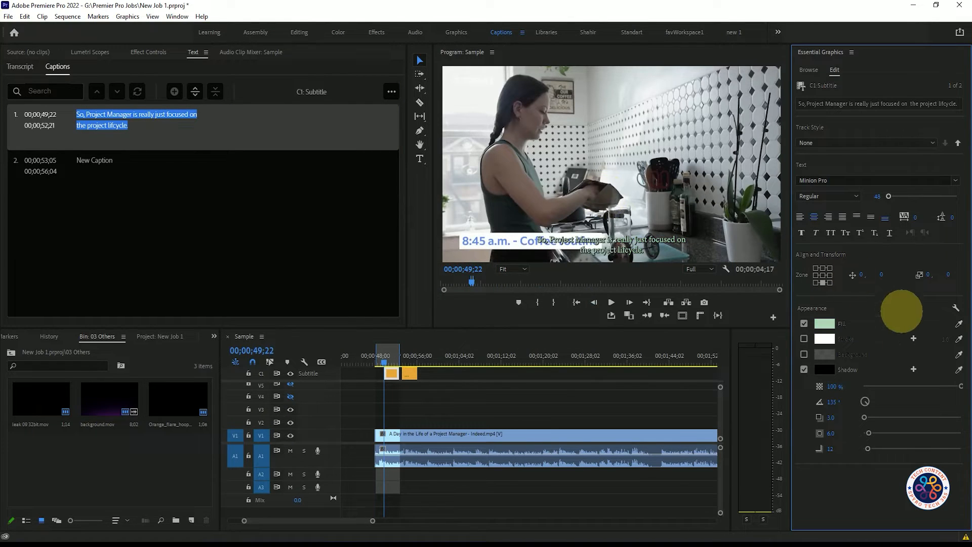
pyautogui.click(825, 324)
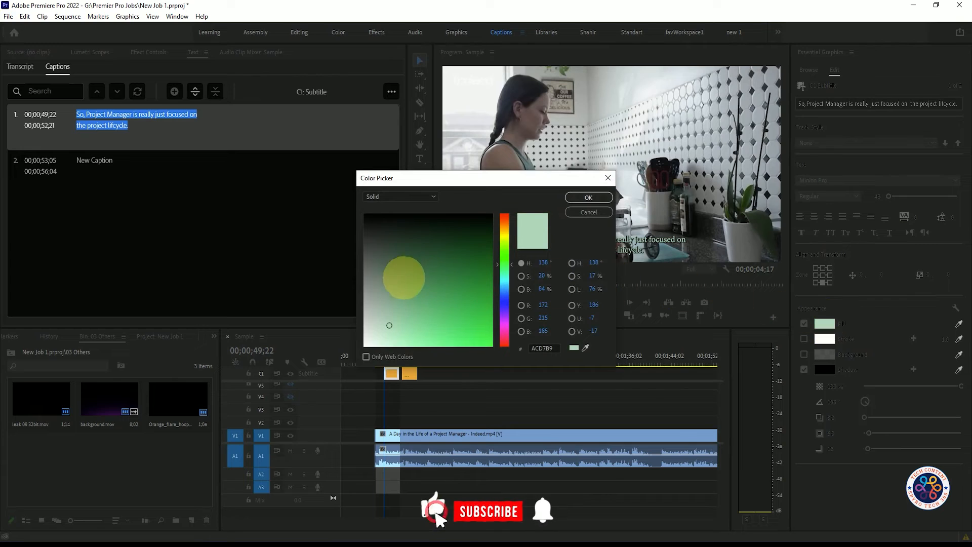
pyautogui.click(380, 332)
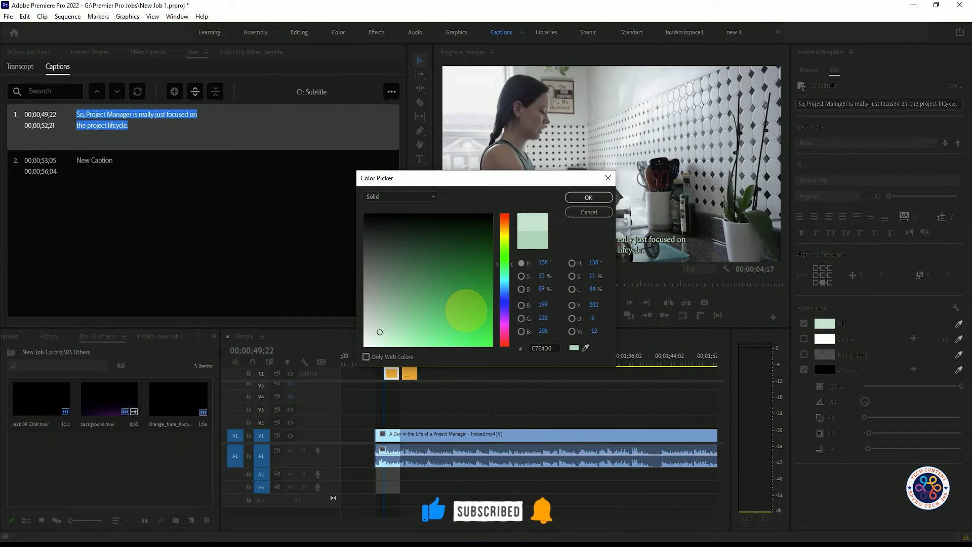
pyautogui.click(465, 310)
pyautogui.click(577, 197)
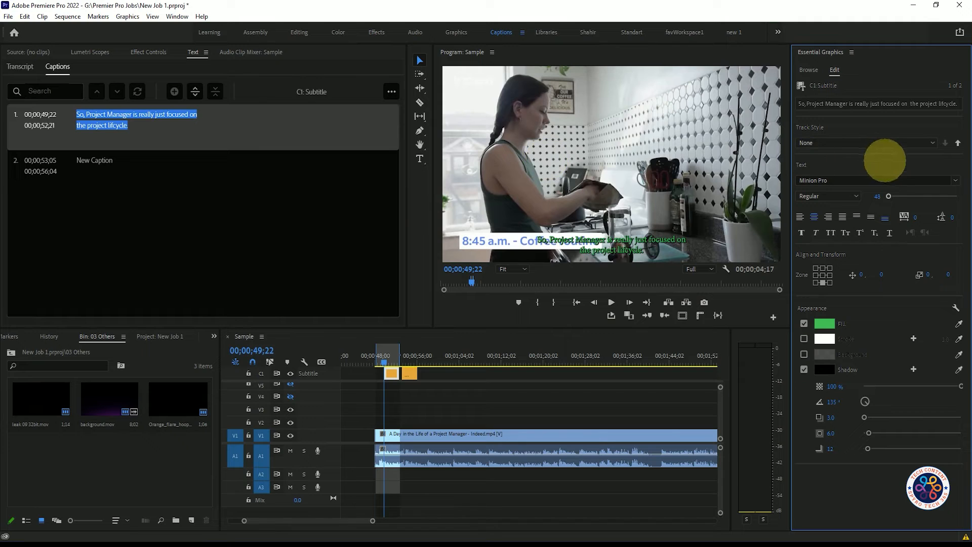
# - Set the first caption's font size to 70 with the size slider
pyautogui.moveTo(888, 196); pyautogui.dragTo(917, 196)
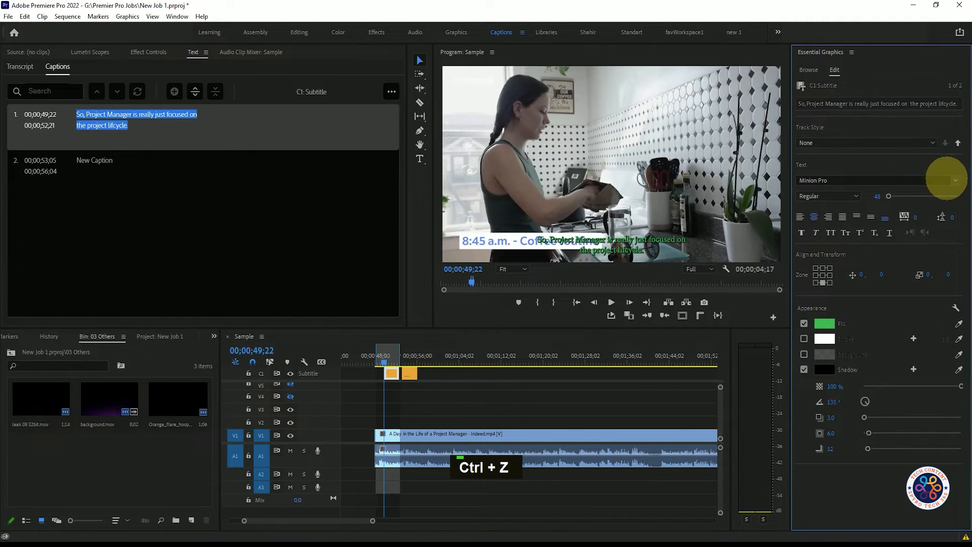
pyautogui.moveTo(889, 195); pyautogui.dragTo(891, 196)
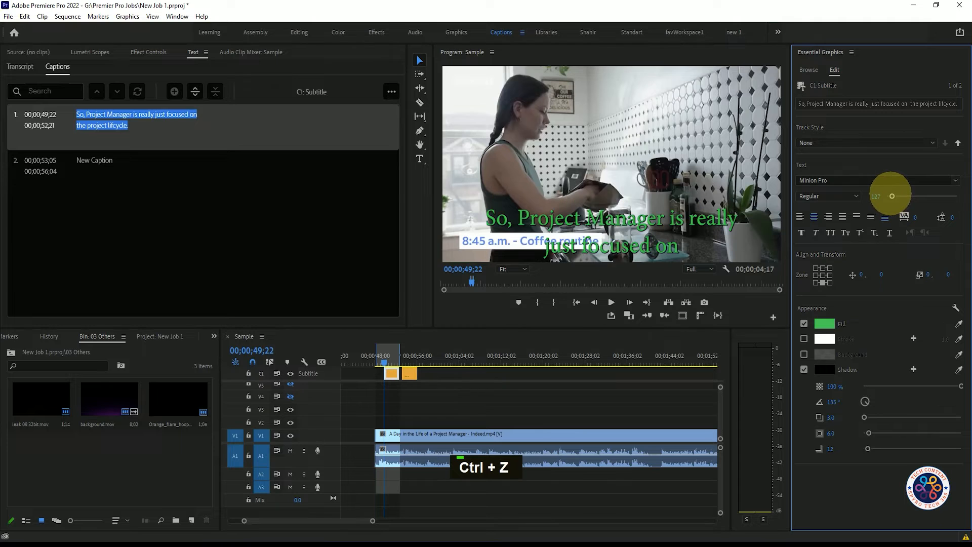
pyautogui.moveTo(892, 196); pyautogui.dragTo(890, 196)
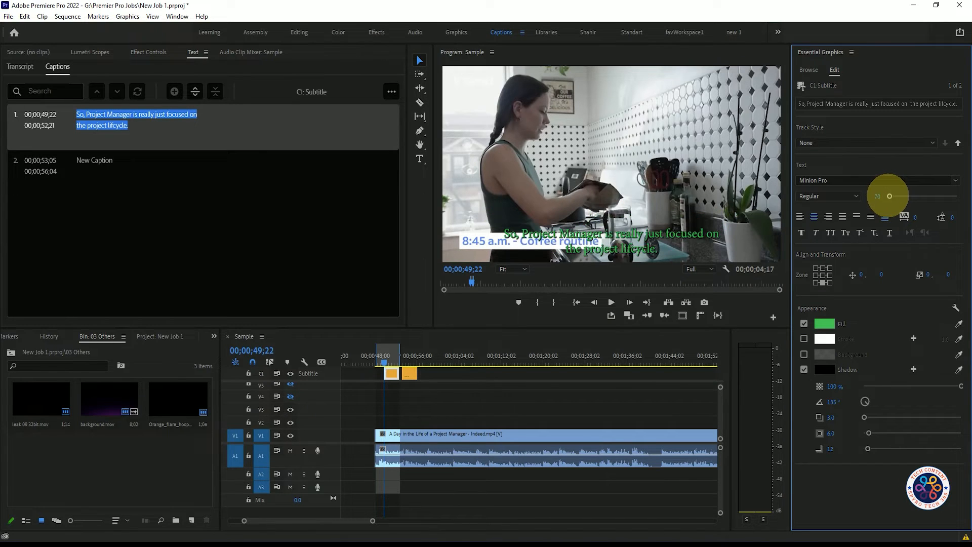
pyautogui.click(955, 180)
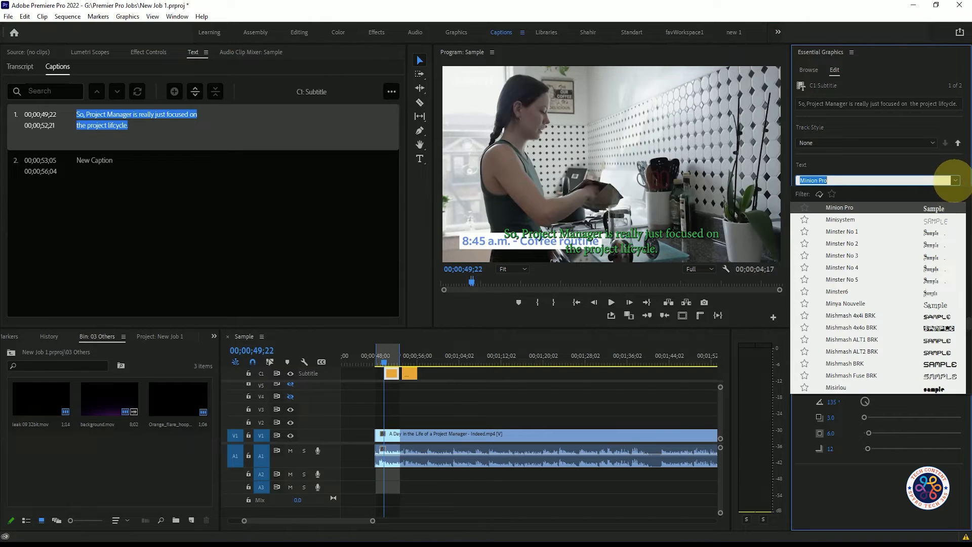
pyautogui.click(954, 180)
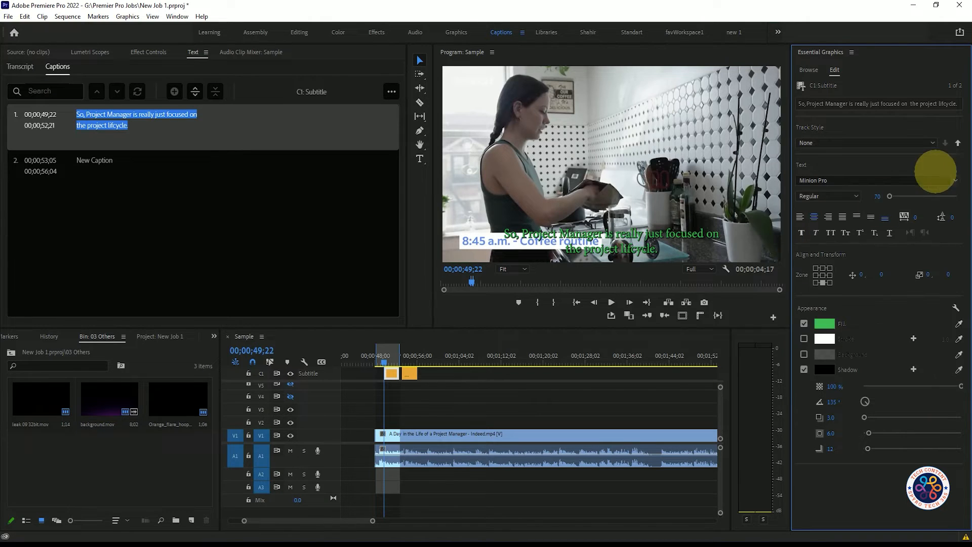
# - Clear the sequence in and out marks and move the playhead to the start of the second caption
pyautogui.click(205, 212)
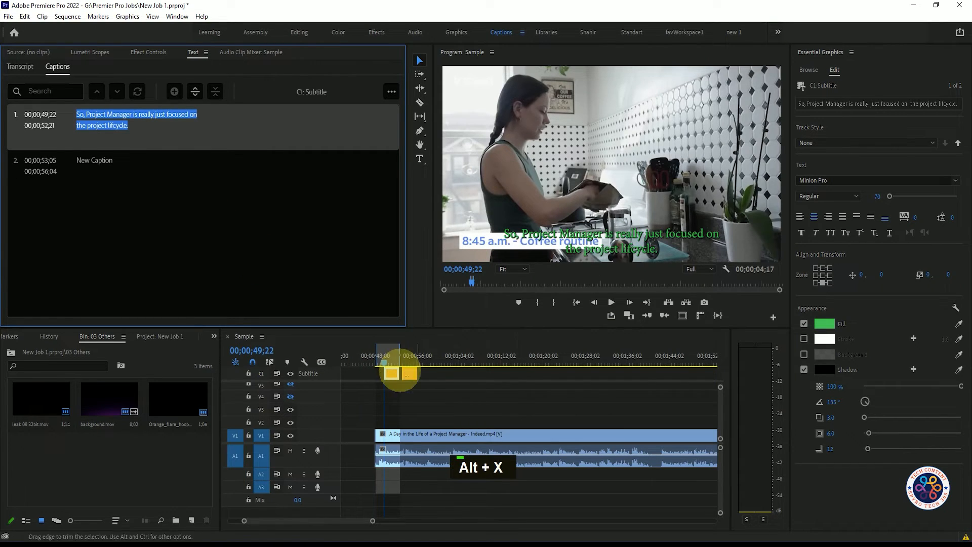
pyautogui.click(505, 362)
pyautogui.hotkey('alt', 'x')
pyautogui.hotkey('alt', 'x')
pyautogui.click(404, 355)
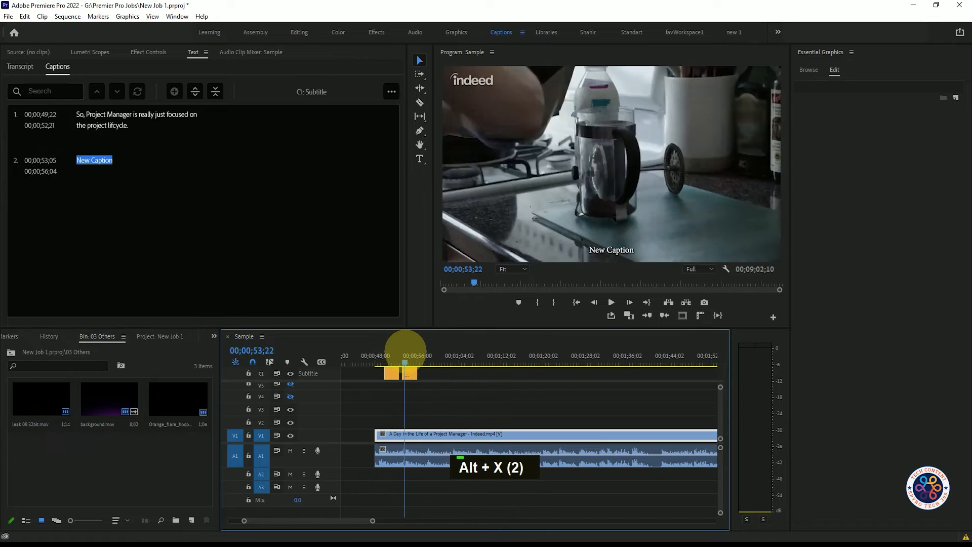
pyautogui.moveTo(405, 353); pyautogui.dragTo(403, 355)
# - Delete the second caption clip and add a new caption at the playhead position 00;00;53;11
pyautogui.click(60, 162)
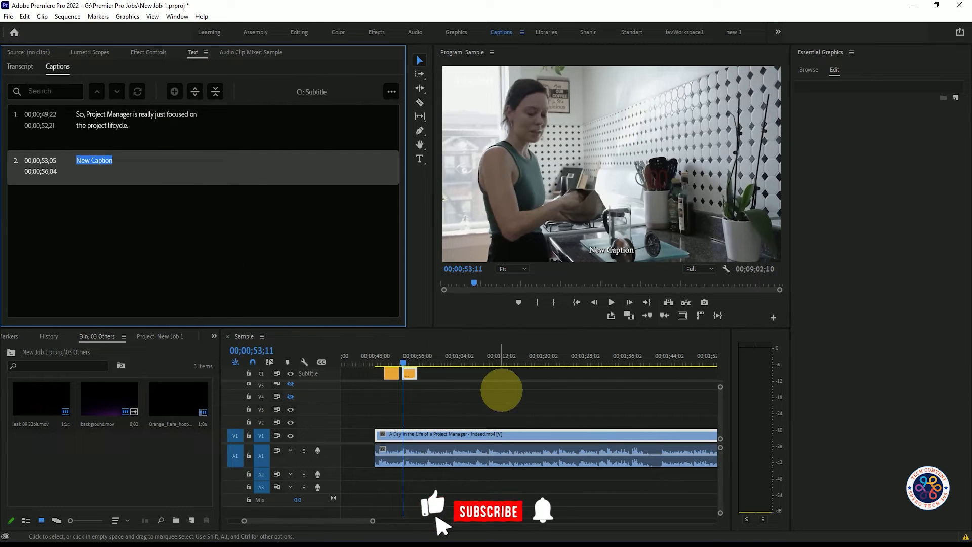
pyautogui.click(408, 374)
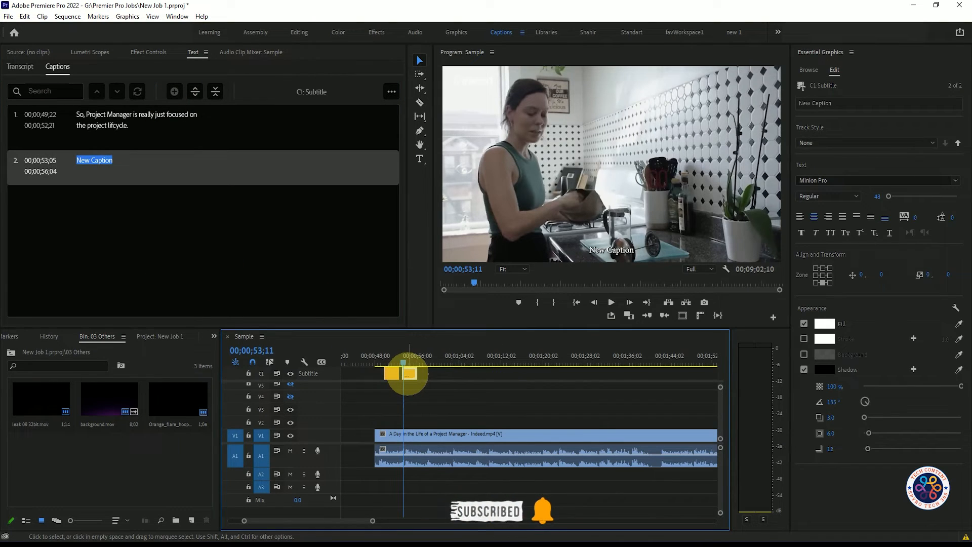
pyautogui.press('Delete')
pyautogui.click(174, 91)
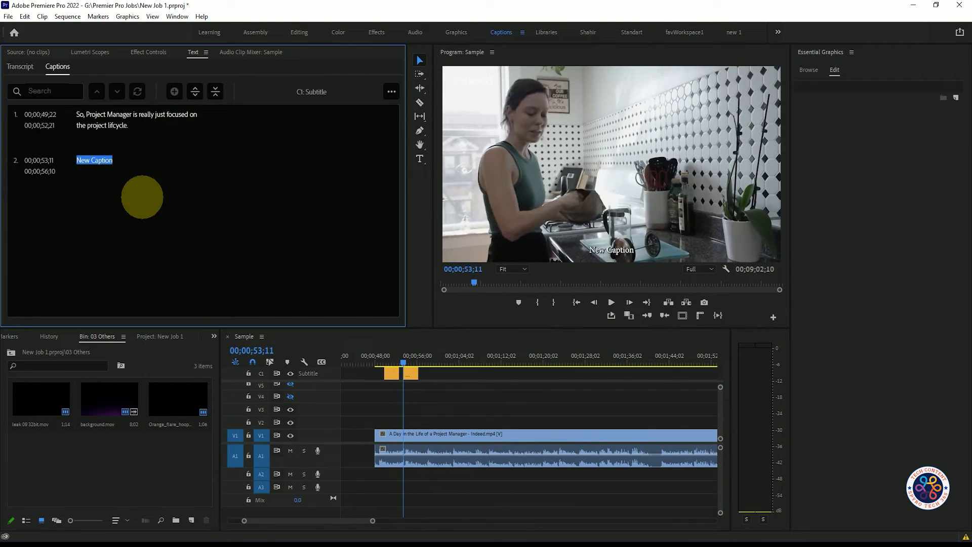
# - Open the new second caption for editing and clear its placeholder text
pyautogui.click(40, 160)
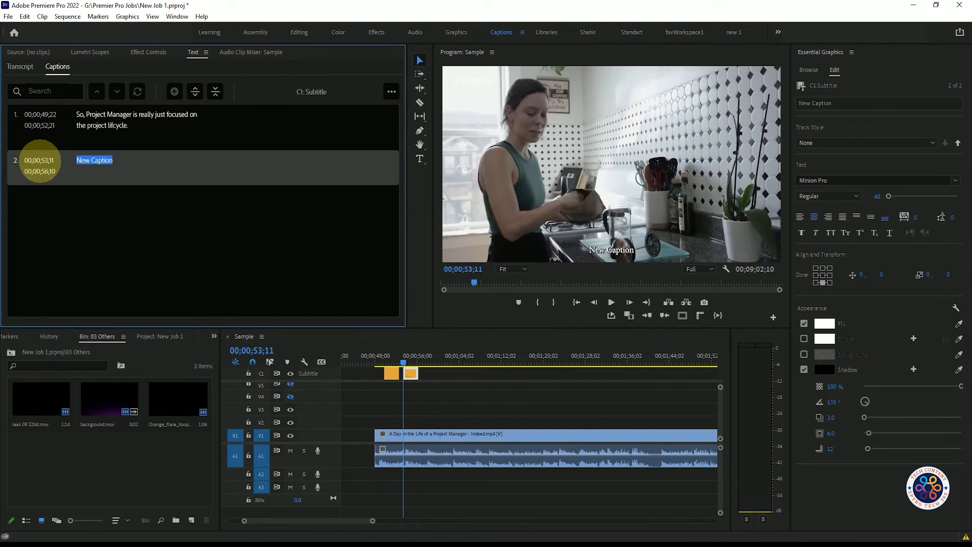
pyautogui.click(150, 171)
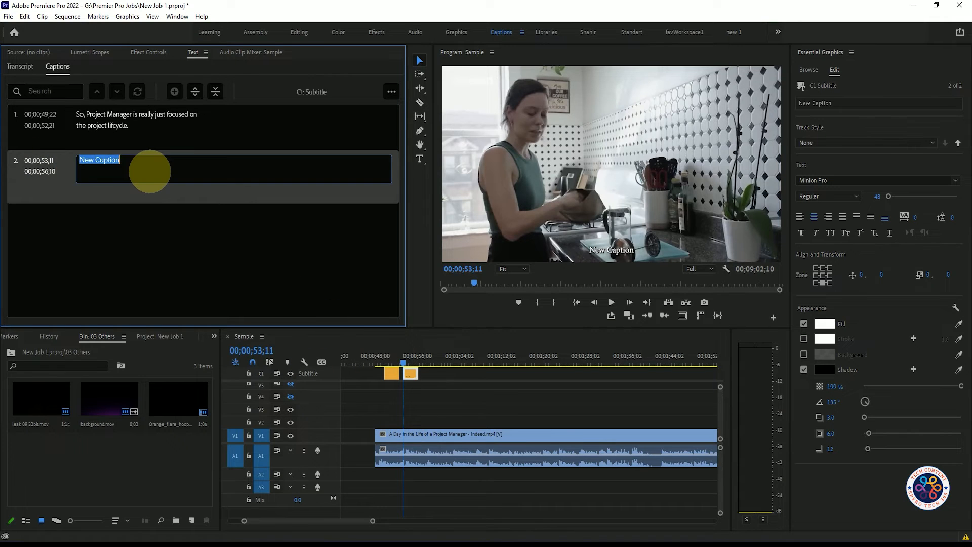
pyautogui.press('BackSpace')
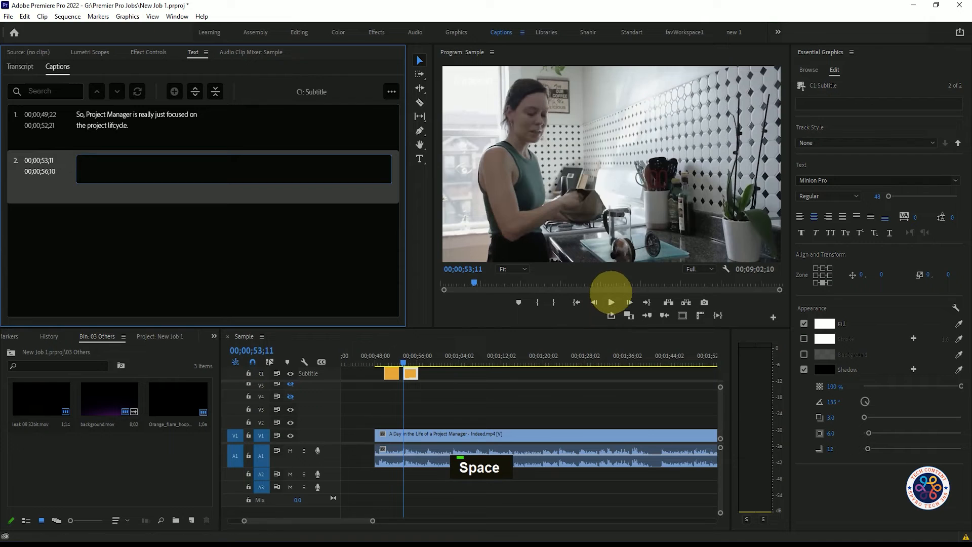
# - Play the section after the first caption to hear the next spoken line
pyautogui.click(611, 301)
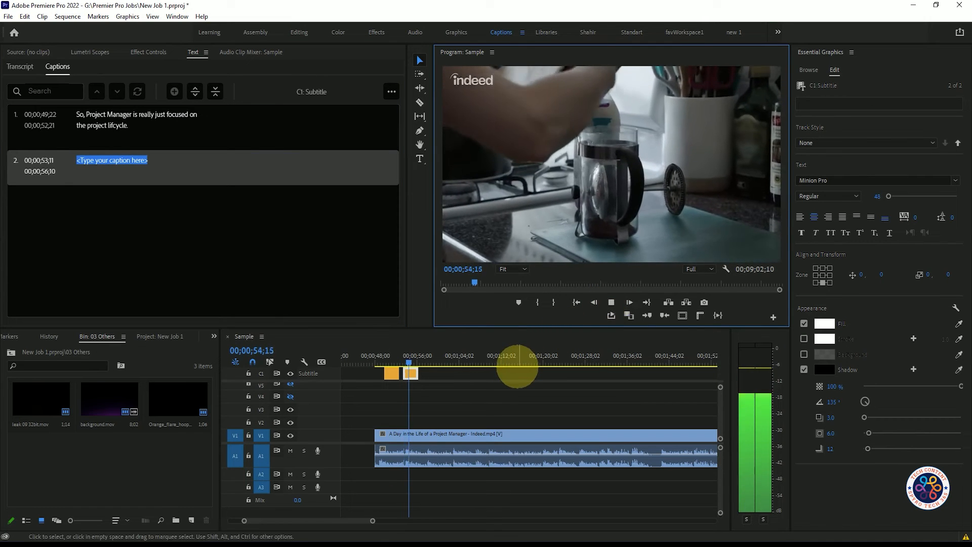
pyautogui.press('space')
pyautogui.press('space')
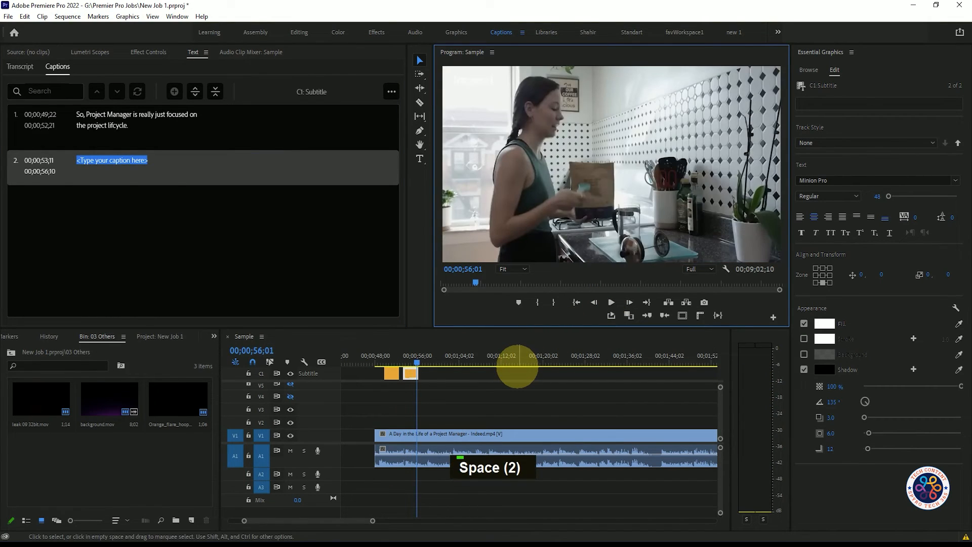
# - Enter 'So, I am kind of the person' as the second caption's text
pyautogui.click(164, 165)
pyautogui.write('So, I am kind of the person')
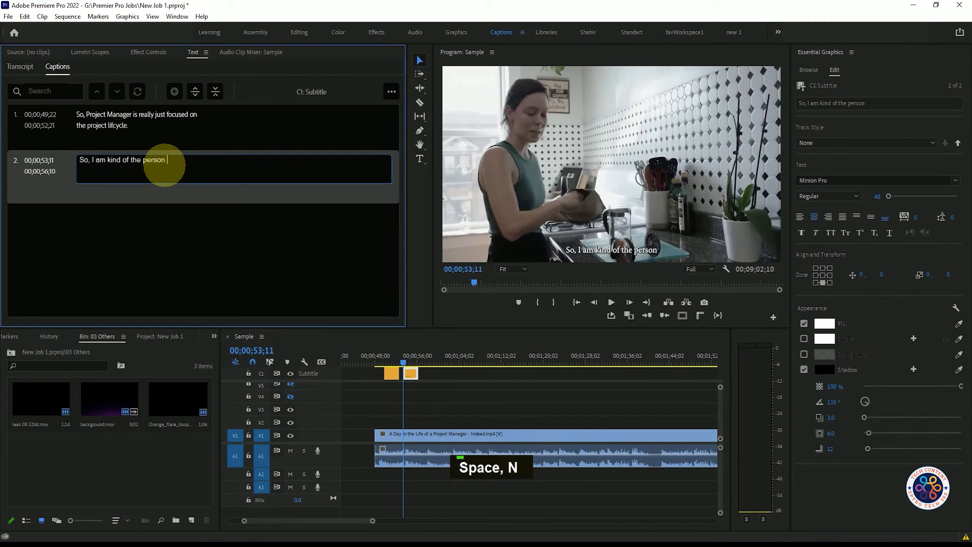
pyautogui.click(614, 519)
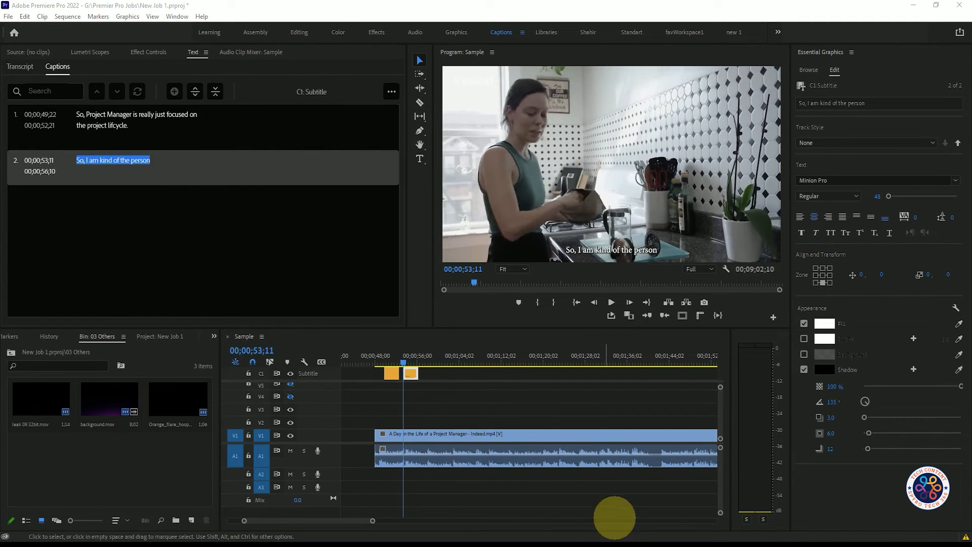
# - Revise the end of the second caption so it reads 'So, I am kind of the person that'
pyautogui.doubleClick(172, 167)
pyautogui.press('BackSpace')
pyautogui.press('BackSpace')
pyautogui.press('BackSpace')
pyautogui.write('hat')
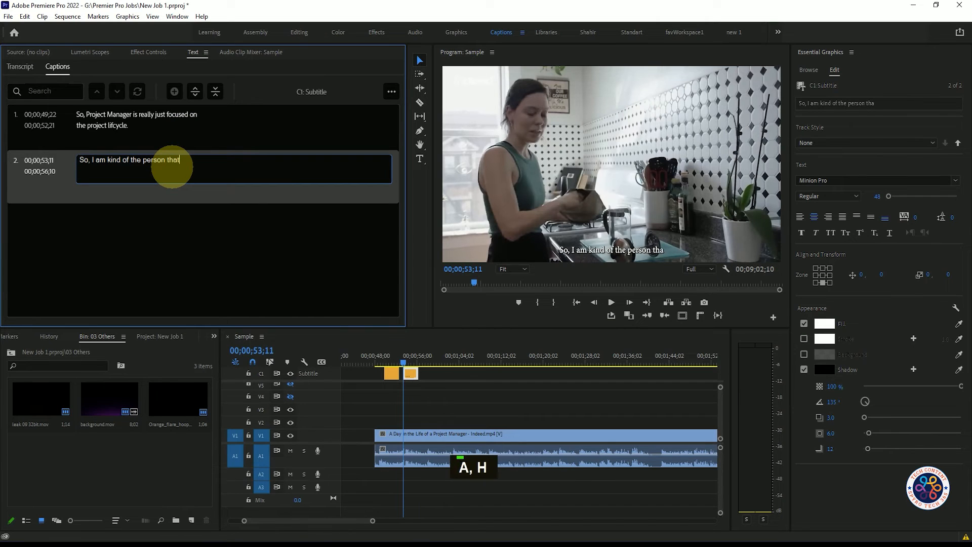
pyautogui.click(438, 338)
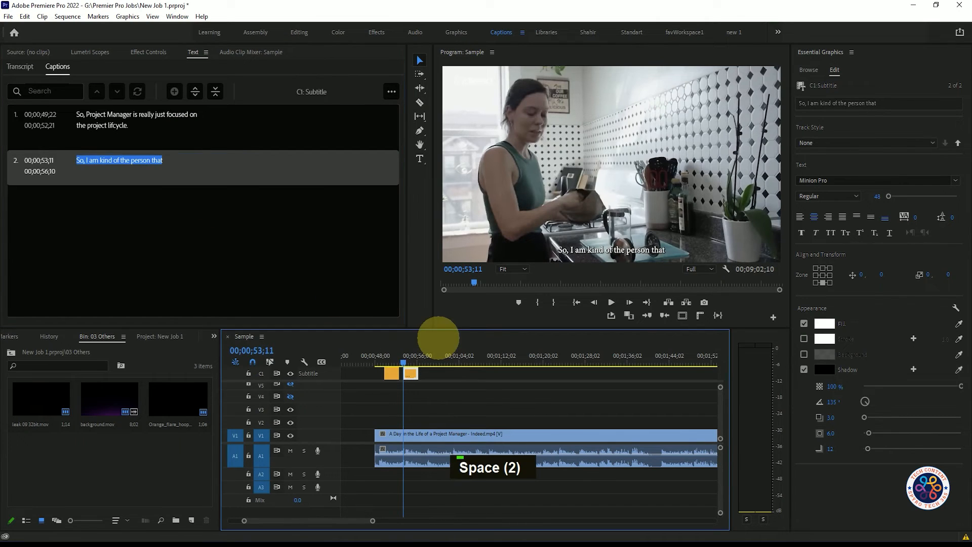
# - Complete the second caption as 'So, I am kind of the person that get everything kicked off'
pyautogui.doubleClick(207, 168)
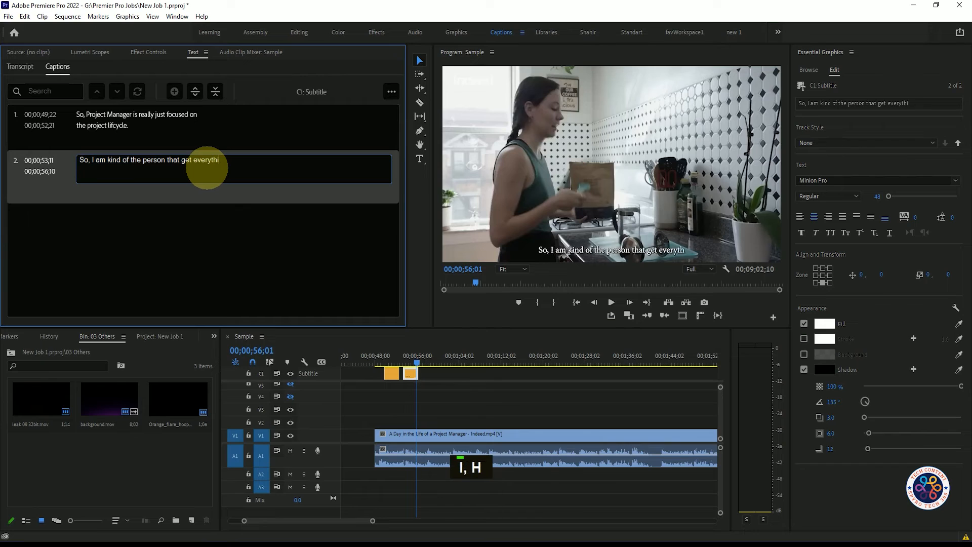
pyautogui.write('kick')
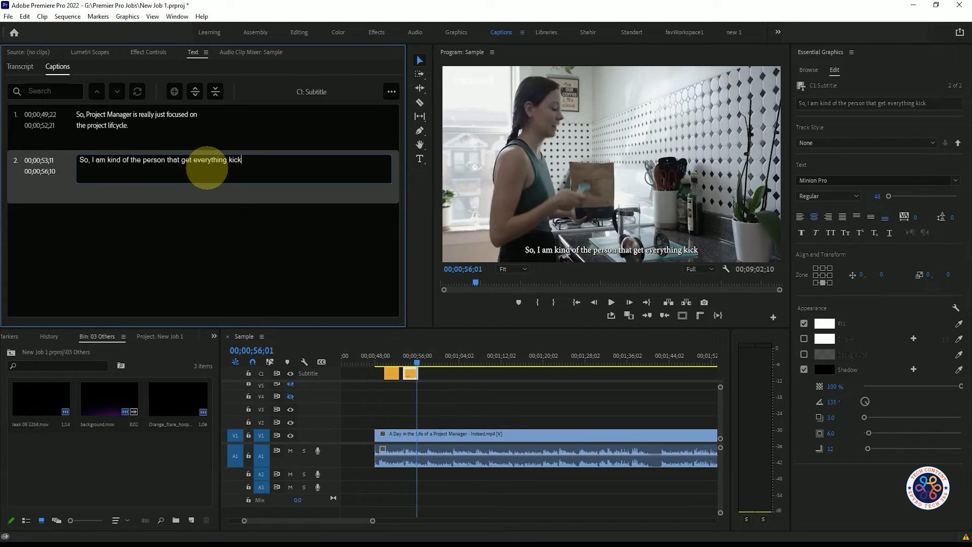
pyautogui.write('ed')
pyautogui.press('BackSpace')
pyautogui.press('BackSpace')
pyautogui.press('BackSpace')
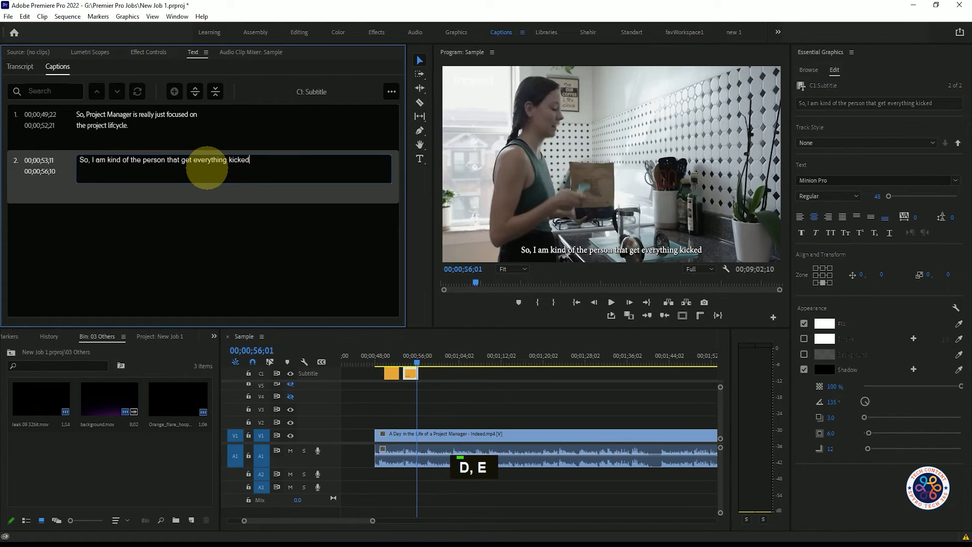
pyautogui.write('off')
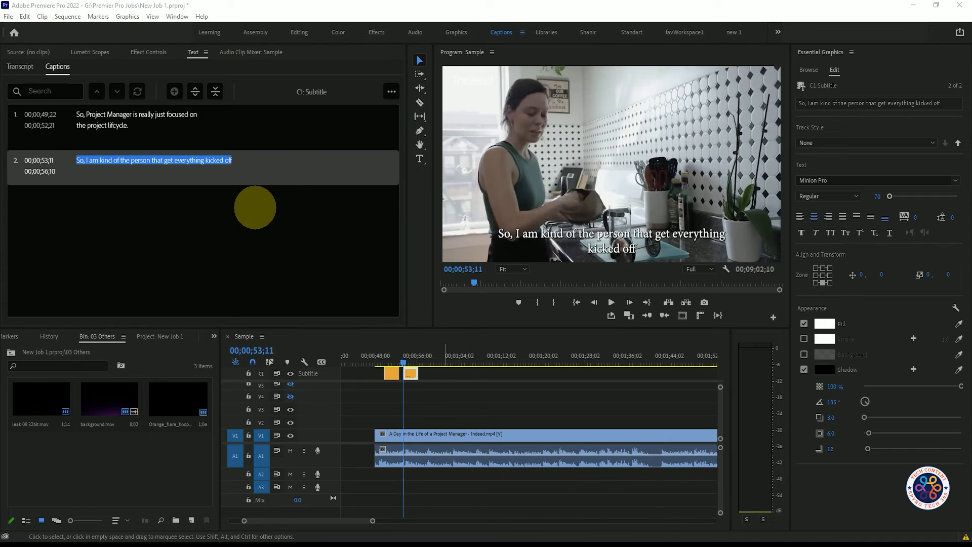
# - Play the sequence from 00;00;49;12 to review both captions against the dialogue
pyautogui.click(383, 354)
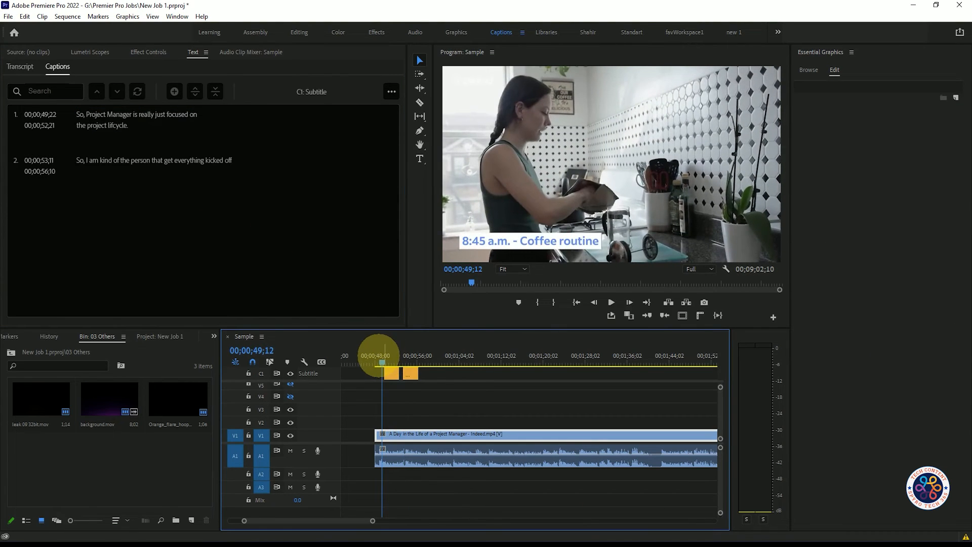
pyautogui.press('space')
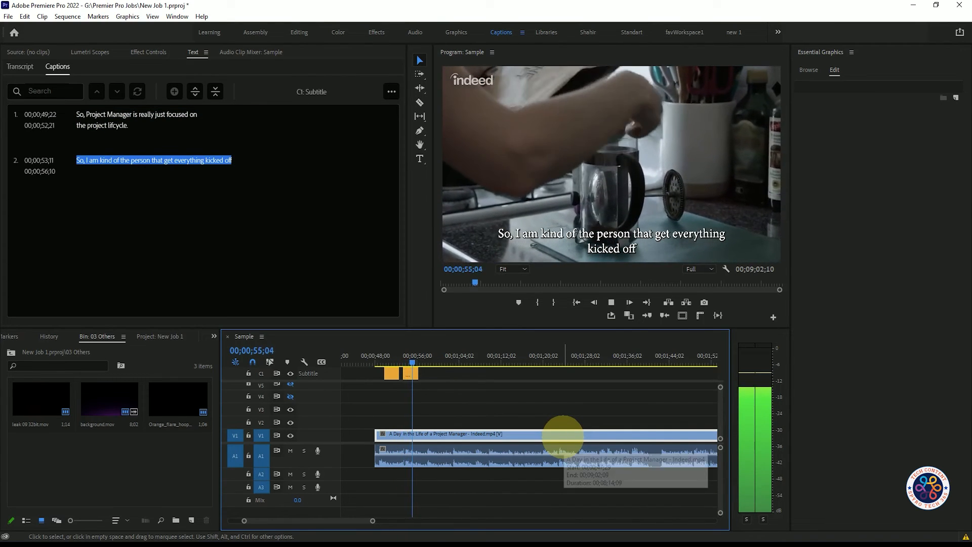
pyautogui.press('space')
# - Set the first caption's fill color to D9E6DD
pyautogui.click(392, 373)
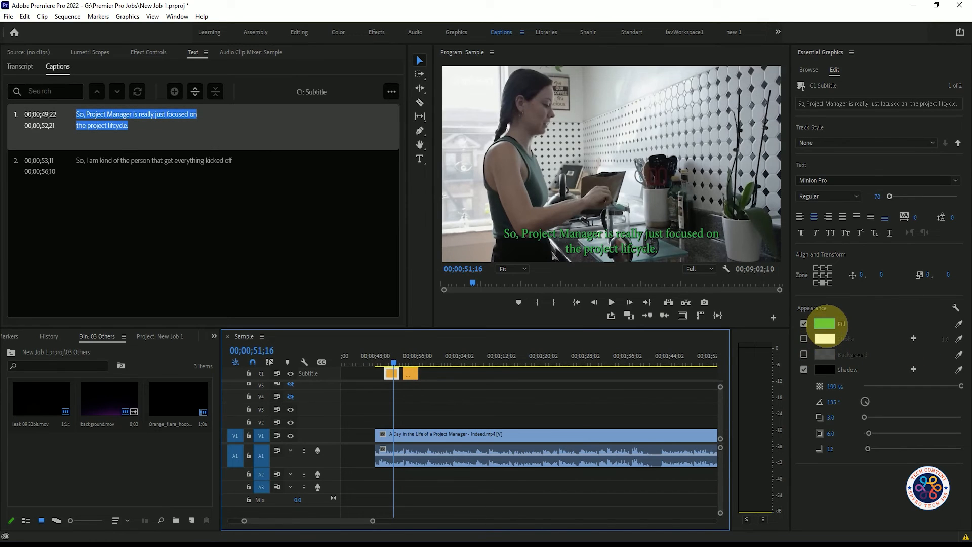
pyautogui.click(824, 323)
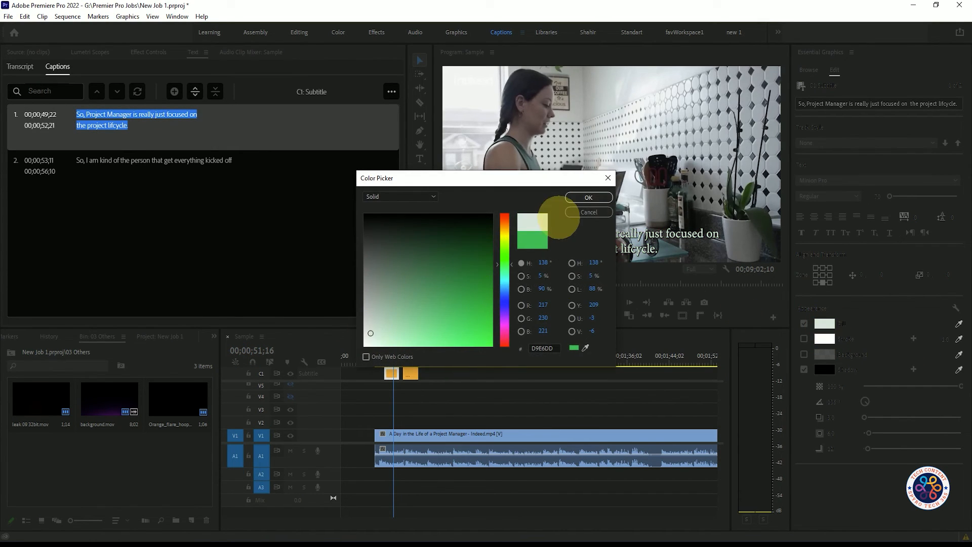
pyautogui.click(571, 198)
# - Play back the captions from the first caption in a maximized Program Monitor to review them
pyautogui.moveTo(394, 358)
pyautogui.mouseDown()
pyautogui.moveTo(408, 358)
pyautogui.moveTo(381, 357)
pyautogui.mouseUp()
pyautogui.press('space')
pyautogui.press('space')
pyautogui.press('space')
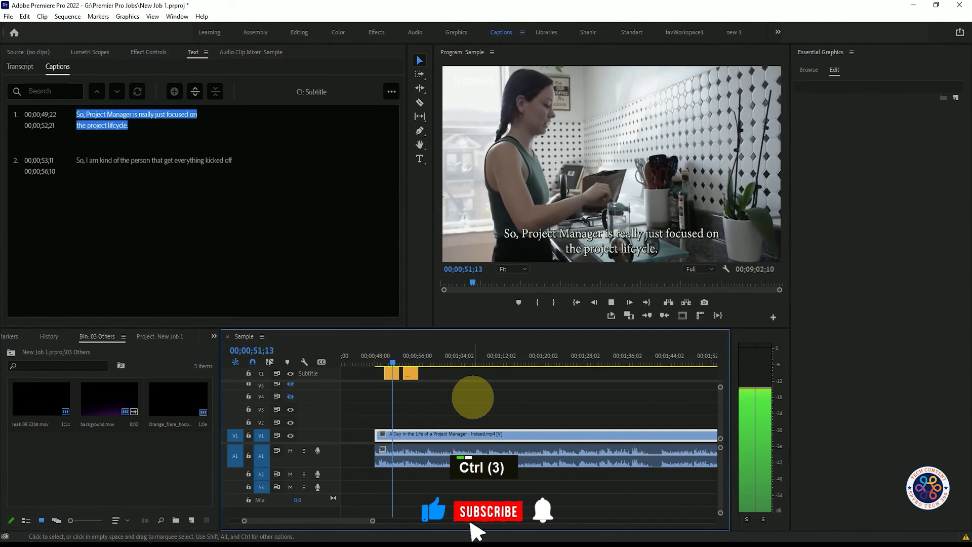
pyautogui.hotkey('ctrl', '`')
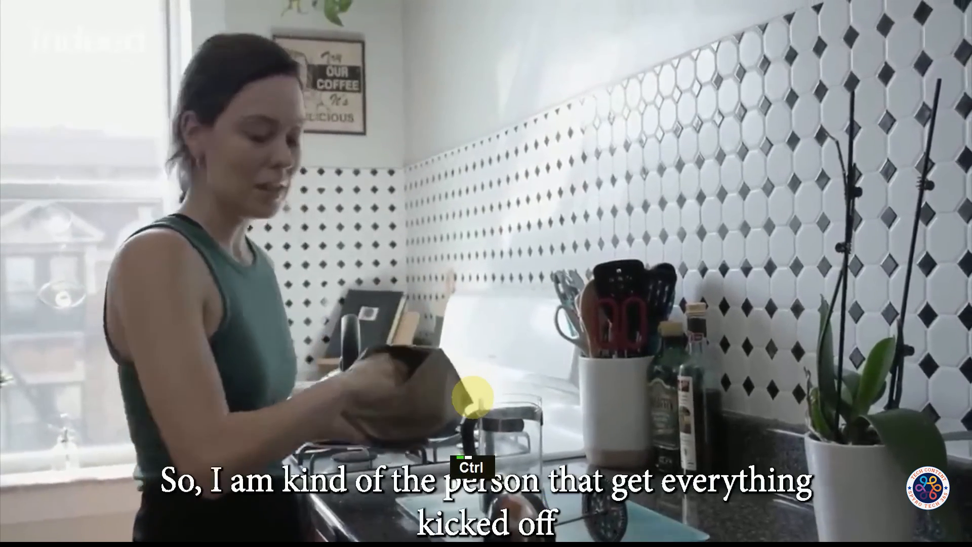